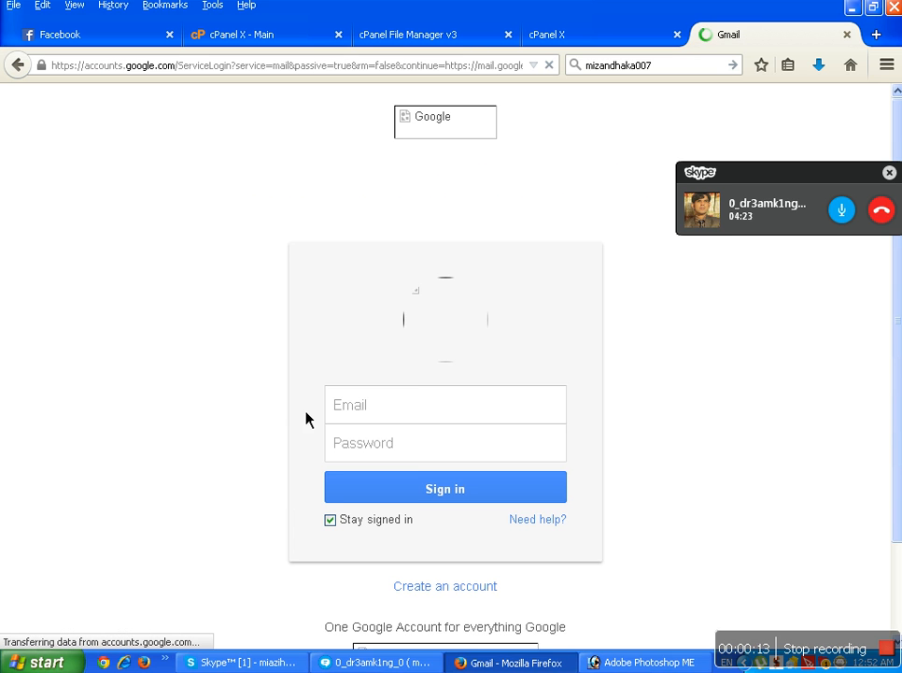
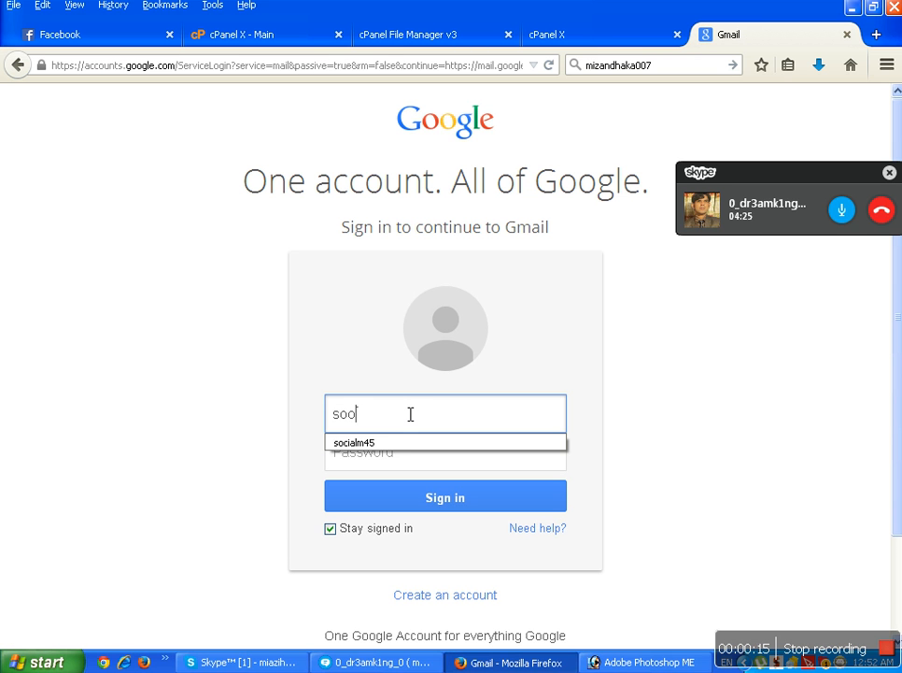
Sign in to the Google account with its email address and password.
{"action": "left_click", "coordinate": [394, 452]}
{"action": "type", "text": "•••••"}
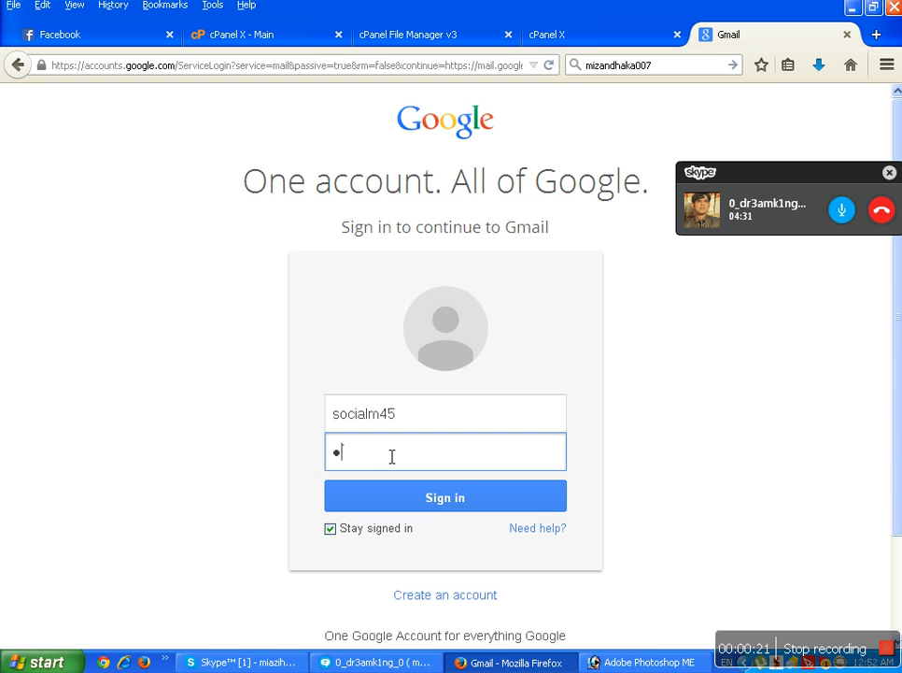
{"action": "type", "text": "•••"}
{"action": "key", "text": "Return"}
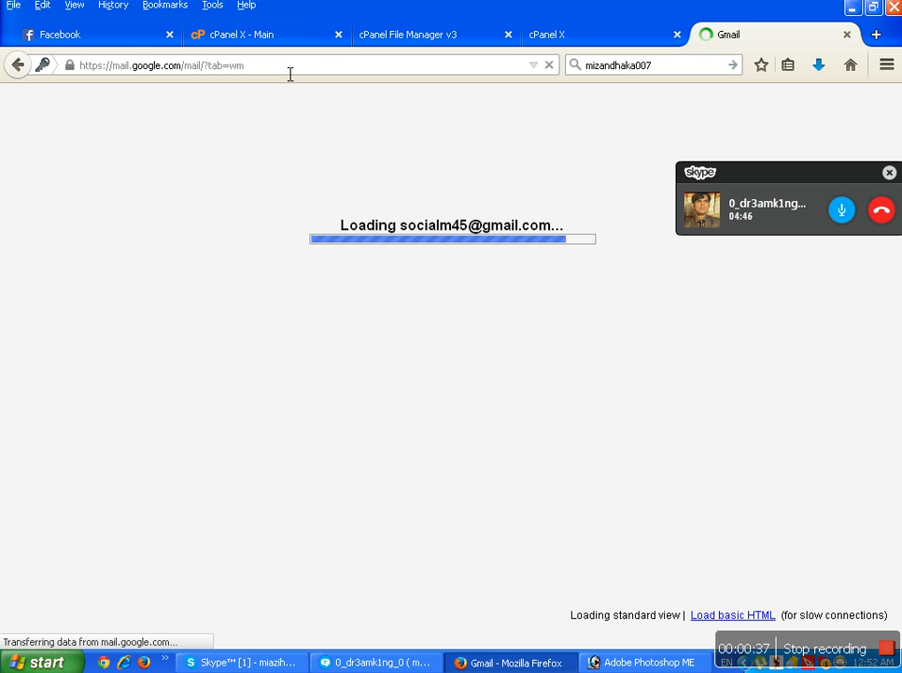
Go to the Webmaster Tools home page using the 'goog' address-bar suggestion.
{"action": "left_click", "coordinate": [289, 74]}
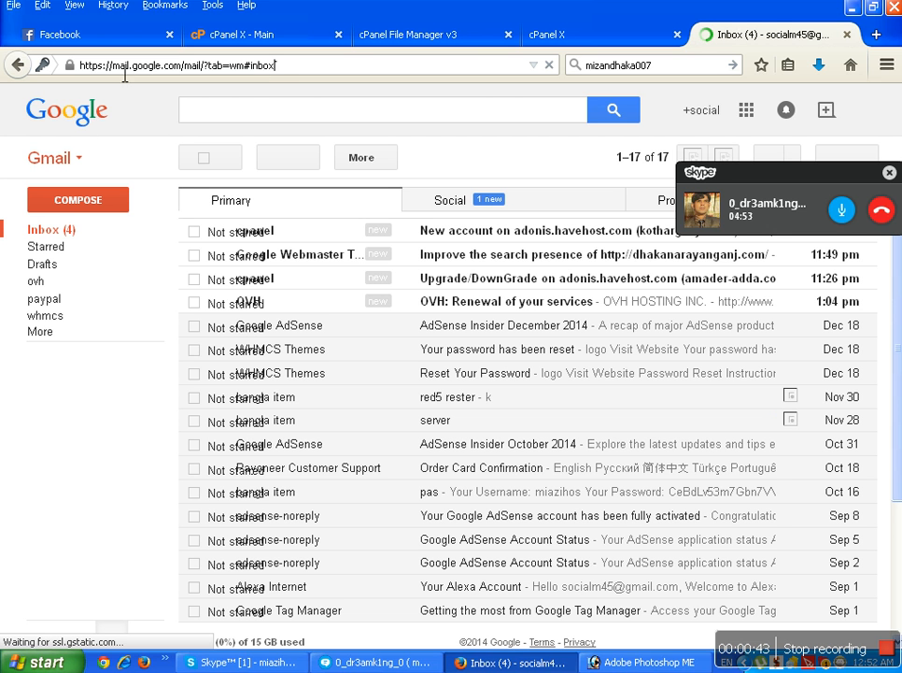
{"action": "left_click", "coordinate": [353, 74]}
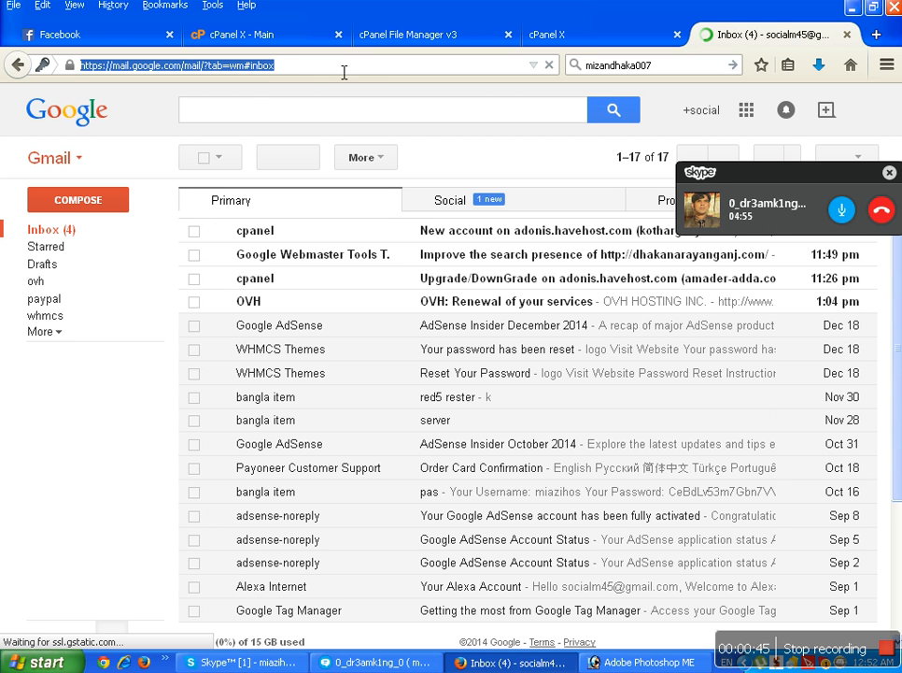
{"action": "type", "text": "goog"}
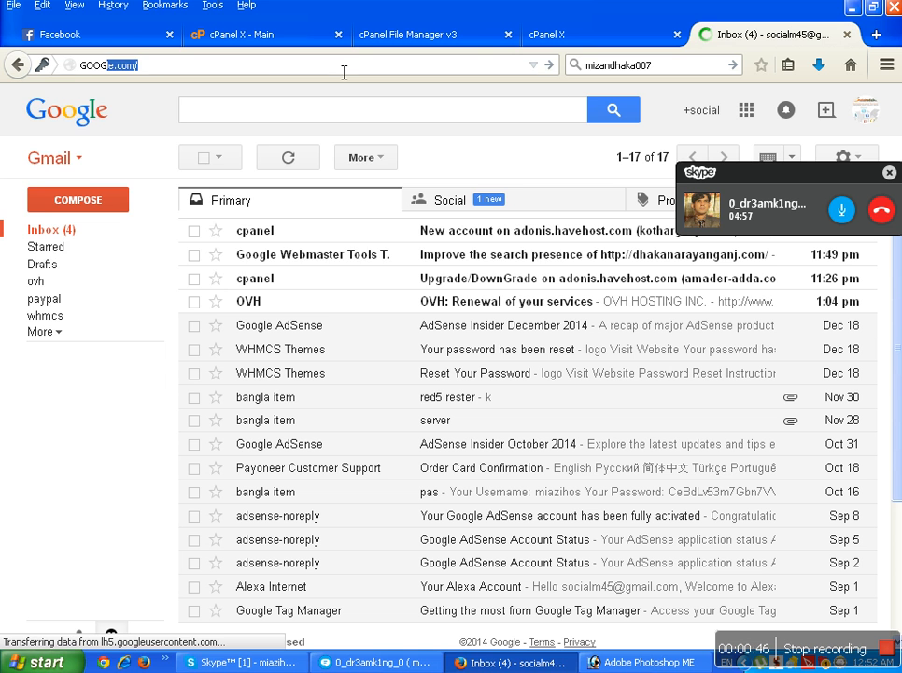
{"action": "key", "text": "BackSpace"}
{"action": "key", "text": "BackSpace"}
{"action": "key", "text": "BackSpace"}
{"action": "key", "text": "BackSpace"}
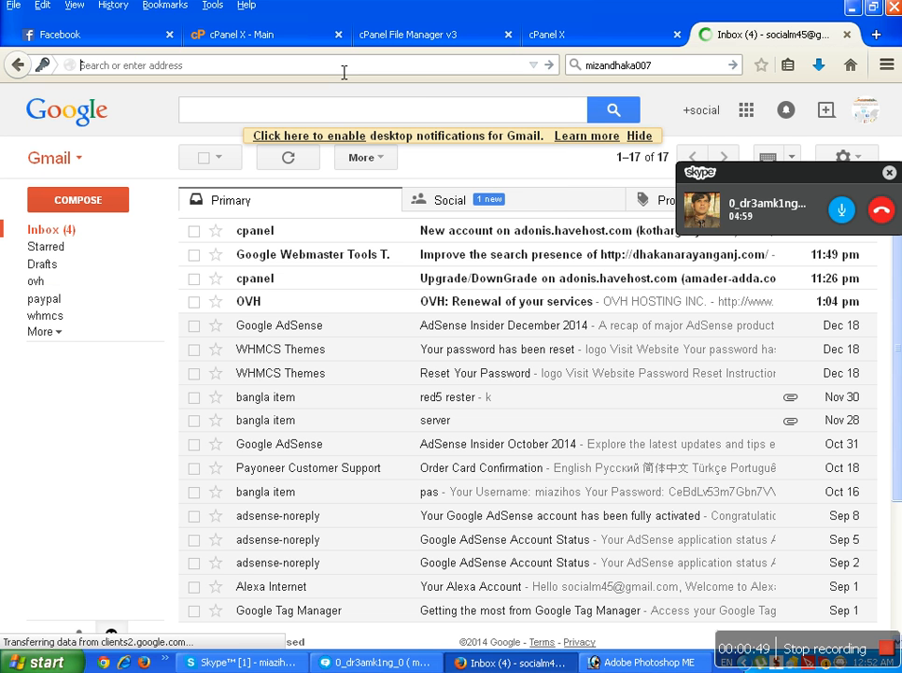
{"action": "type", "text": "google.com/"}
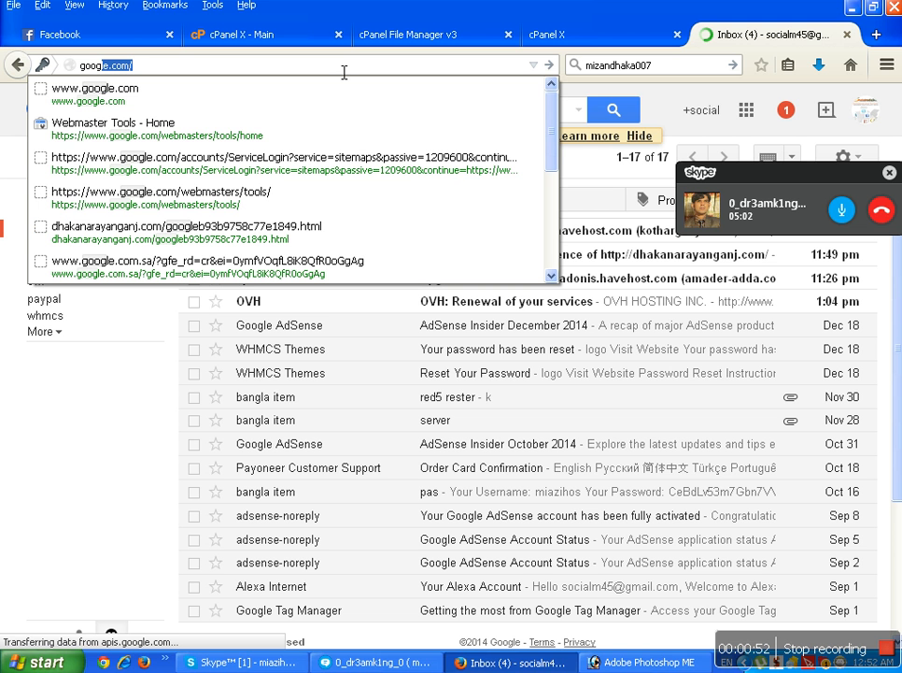
{"action": "left_click", "coordinate": [194, 132]}
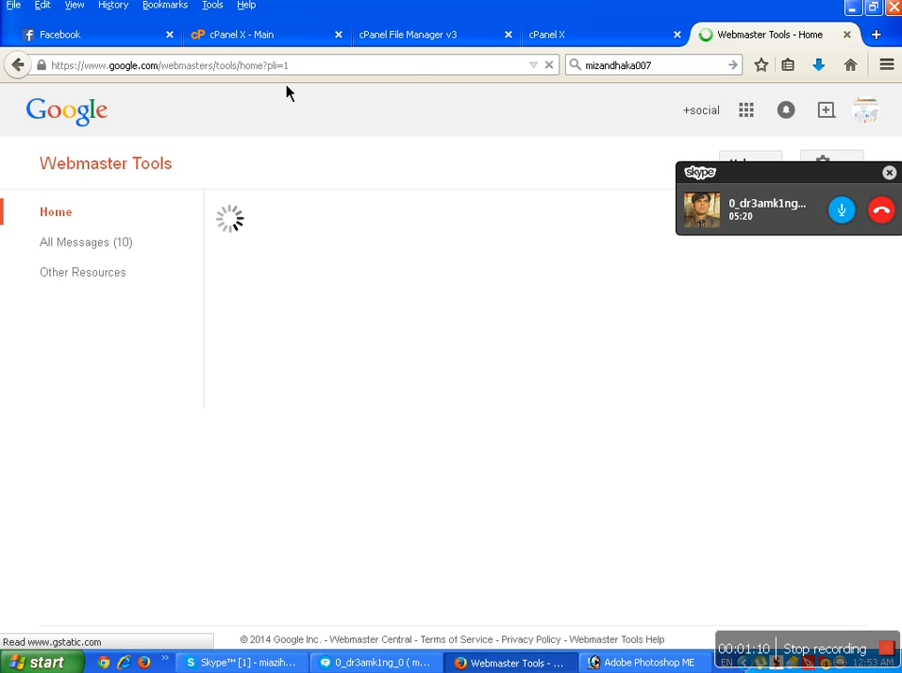
Reload Webmaster Tools and delete dhakanarayanganj.com through Manage site, confirming with OK.
{"action": "left_click", "coordinate": [159, 187]}
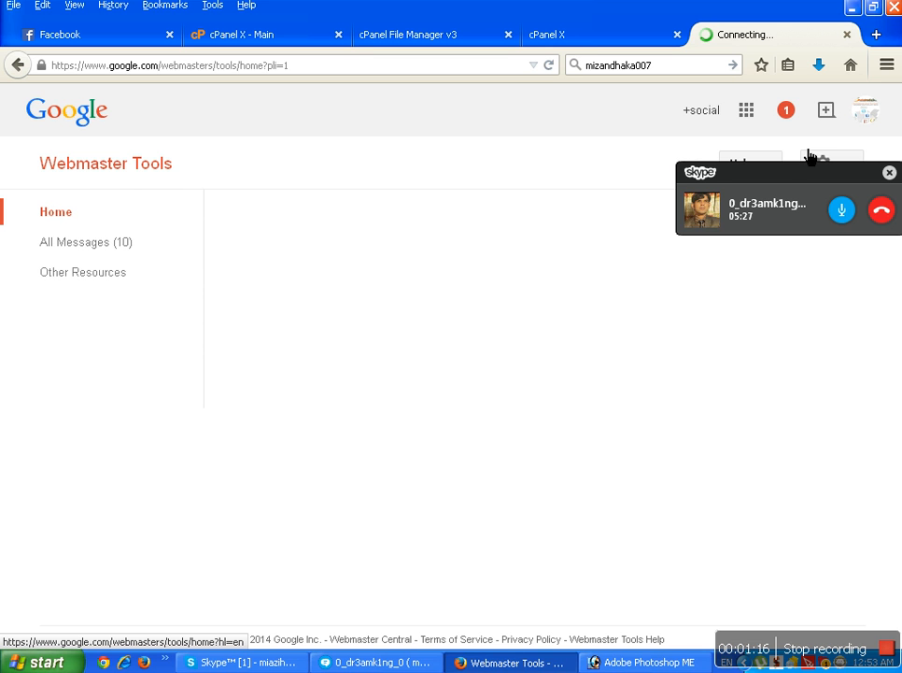
{"action": "left_click_drag", "start_coordinate": [781, 175], "coordinate": [863, 667]}
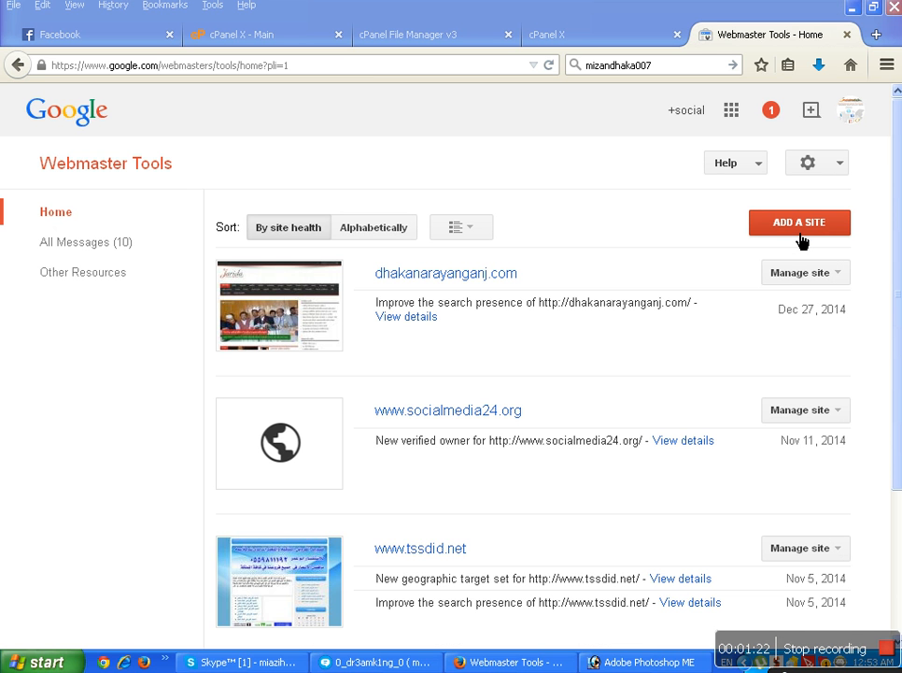
{"action": "left_click", "coordinate": [844, 279]}
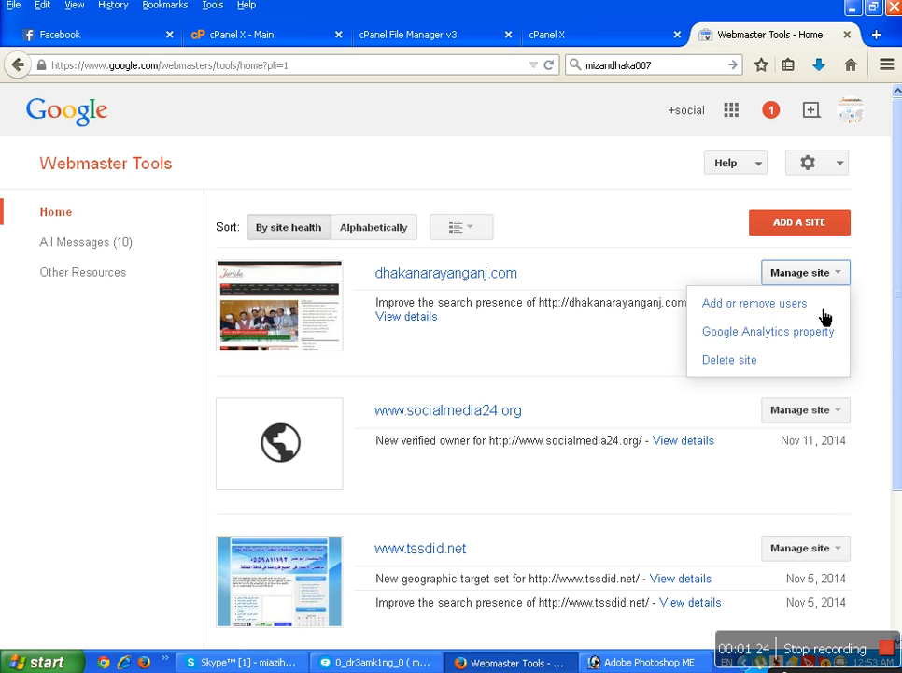
{"action": "left_click", "coordinate": [748, 370]}
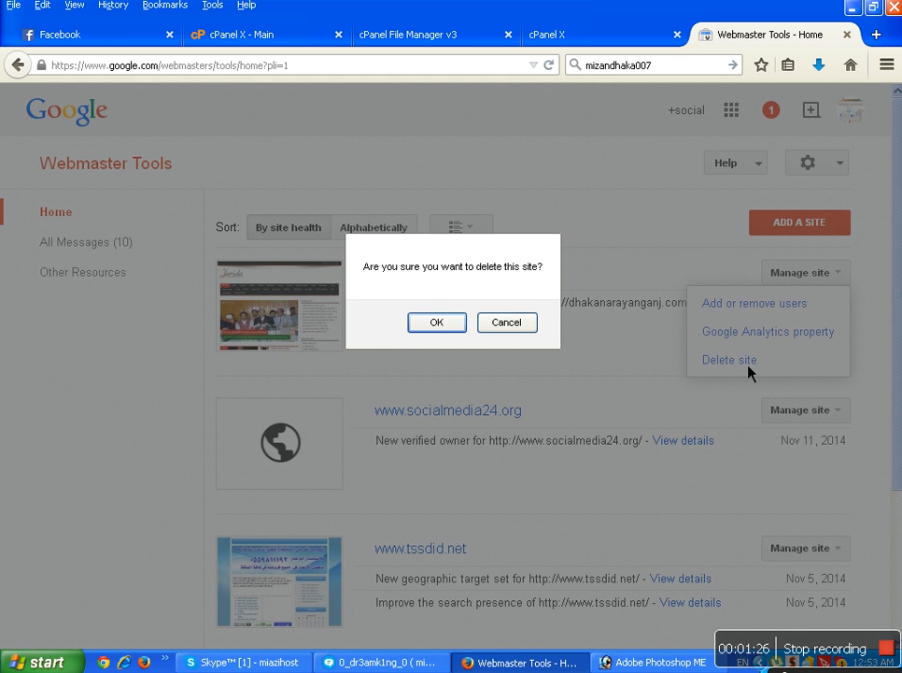
{"action": "left_click", "coordinate": [461, 326]}
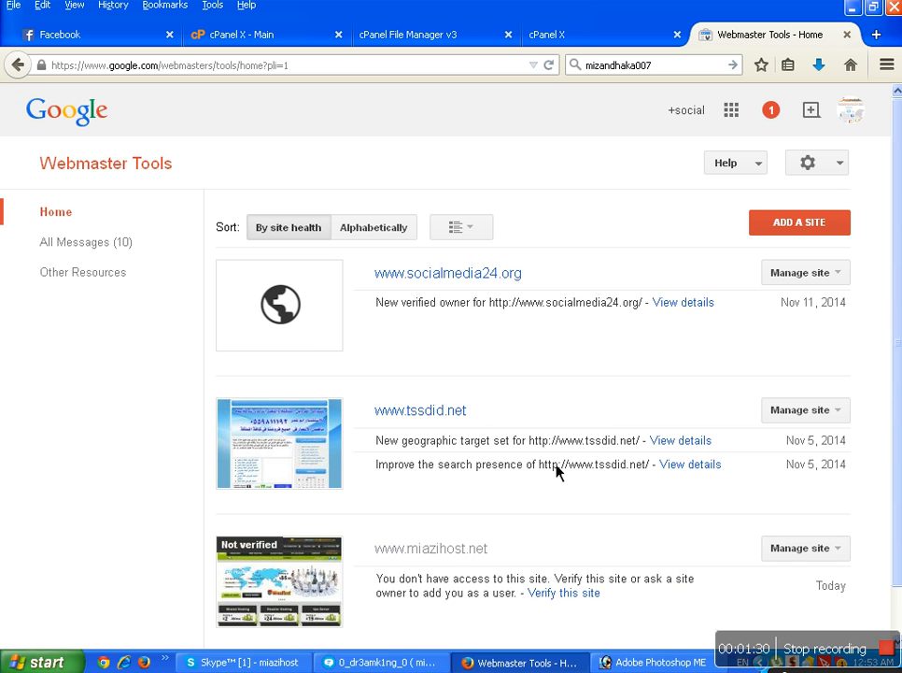
{"action": "left_click", "coordinate": [790, 231]}
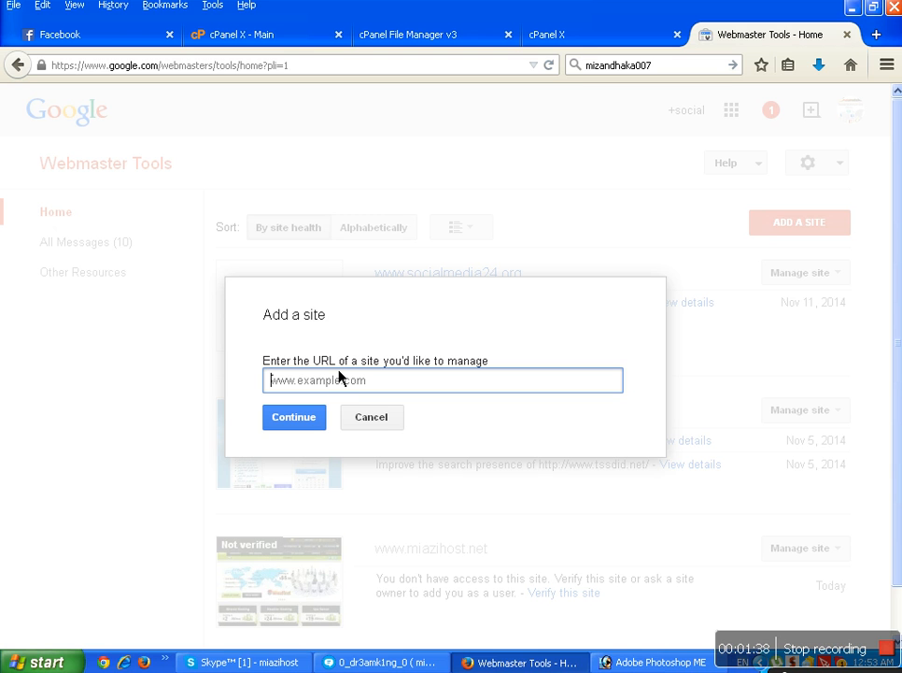
{"action": "left_click", "coordinate": [280, 37]}
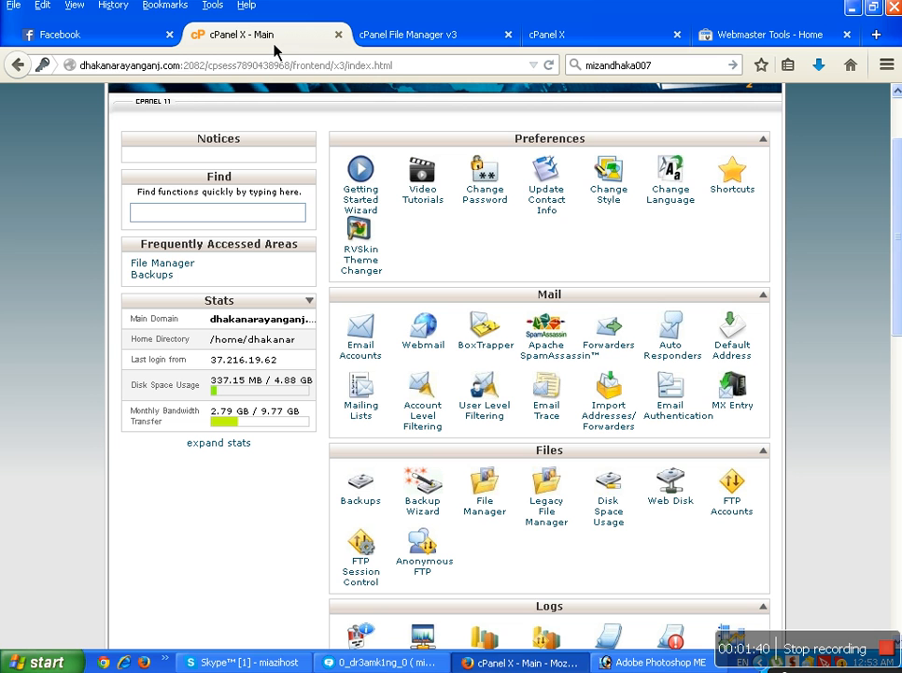
{"action": "left_click_drag", "start_coordinate": [181, 66], "coordinate": [99, 75]}
{"action": "right_click", "coordinate": [99, 75]}
{"action": "left_click", "coordinate": [130, 116]}
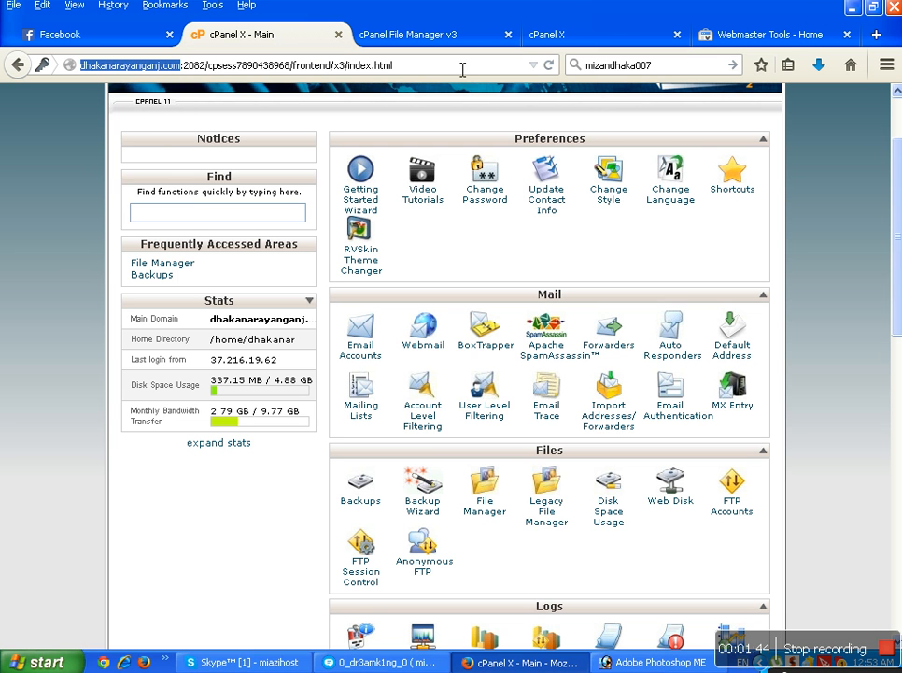
{"action": "left_click", "coordinate": [722, 39]}
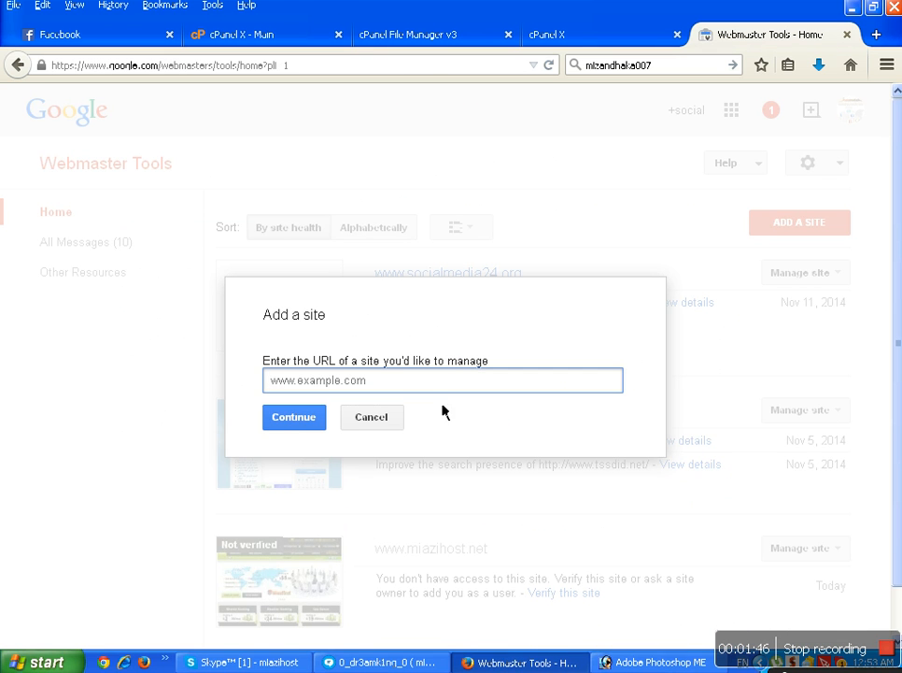
{"action": "key", "text": "ctrl+v"}
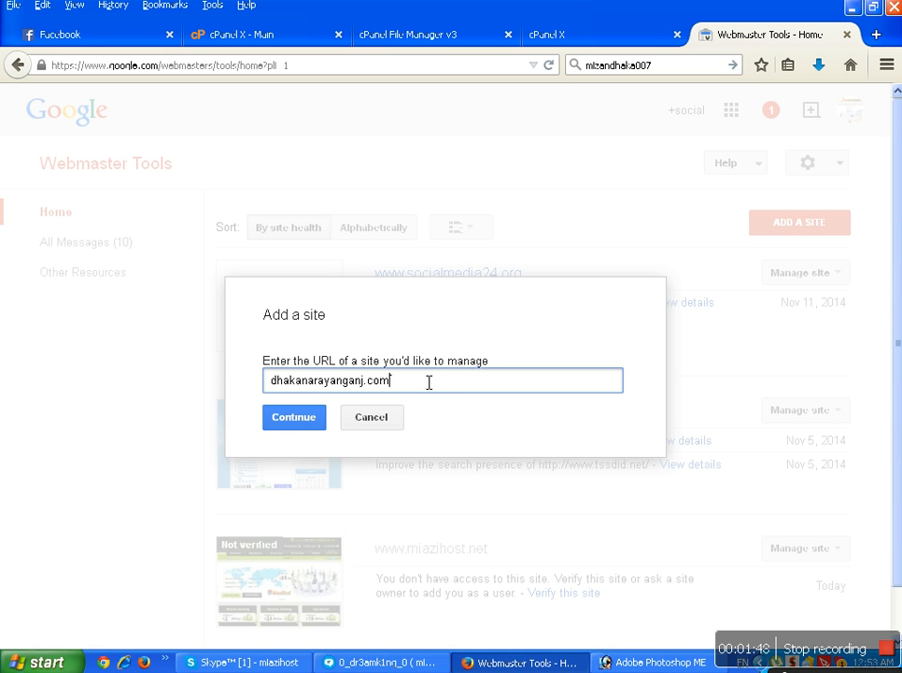
{"action": "left_click", "coordinate": [270, 379]}
{"action": "type", "text": "www."}
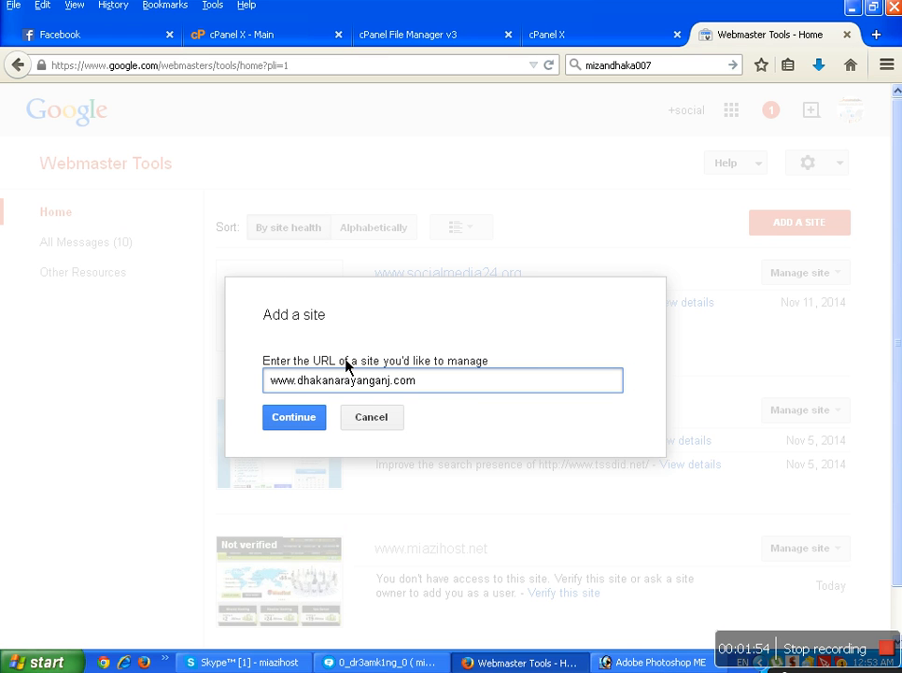
{"action": "left_click", "coordinate": [313, 429]}
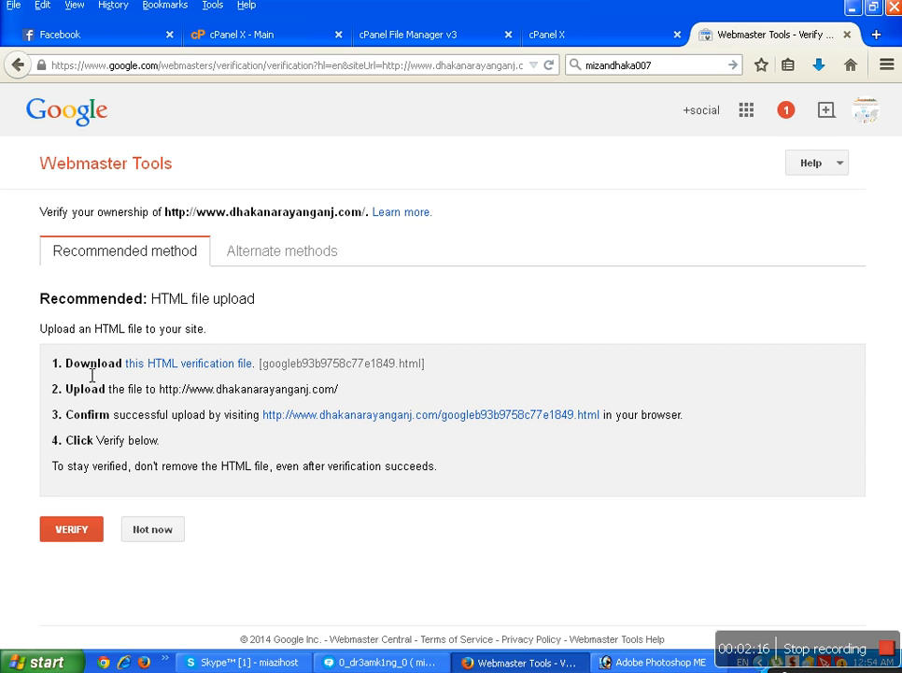
Save the HTML verification file googleb93b9758c77e1849.html to disk.
{"action": "left_click", "coordinate": [145, 367]}
{"action": "left_click", "coordinate": [220, 367]}
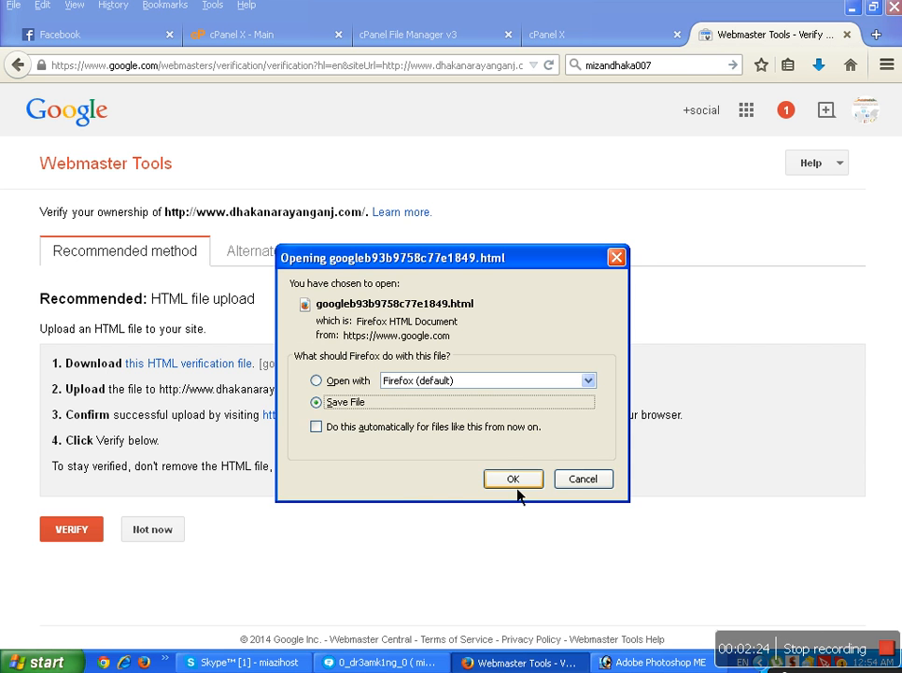
{"action": "left_click", "coordinate": [513, 479]}
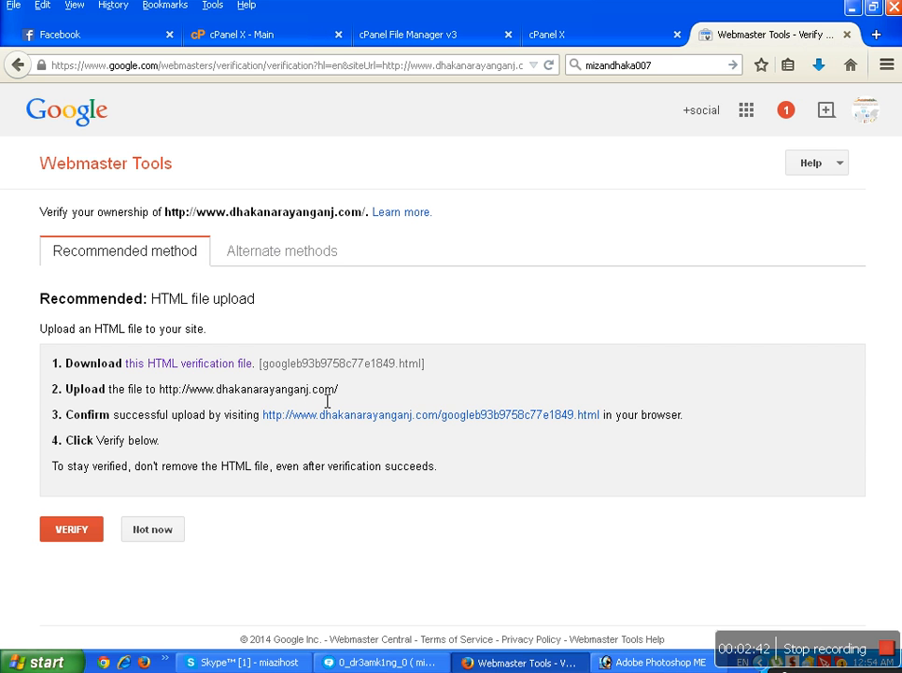
Reload the cPanel tab and cut its address back to dhakanarayanganj.com:2082.
{"action": "left_click", "coordinate": [295, 44]}
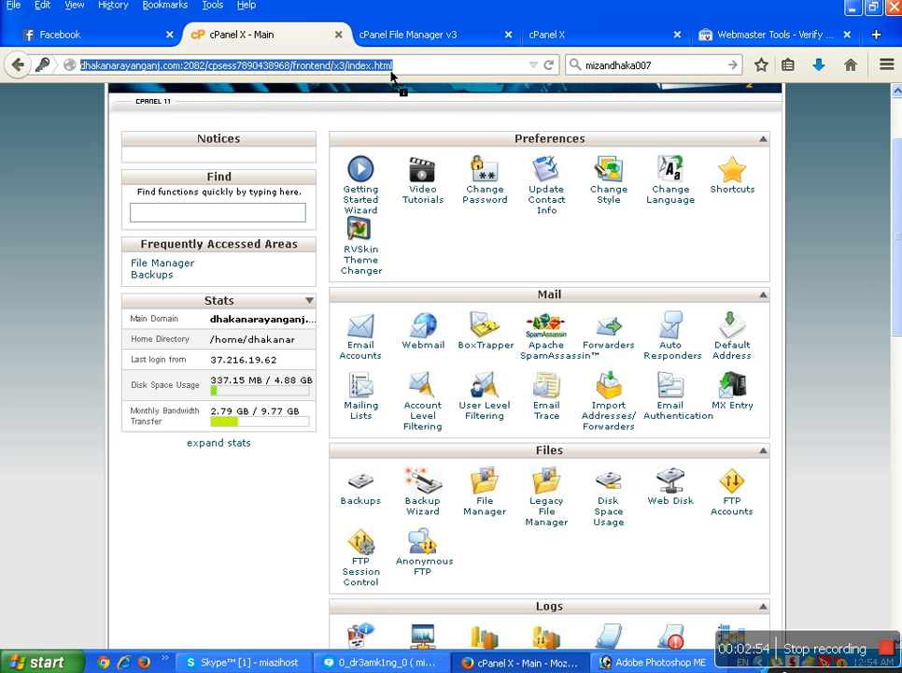
{"action": "key", "text": "Return"}
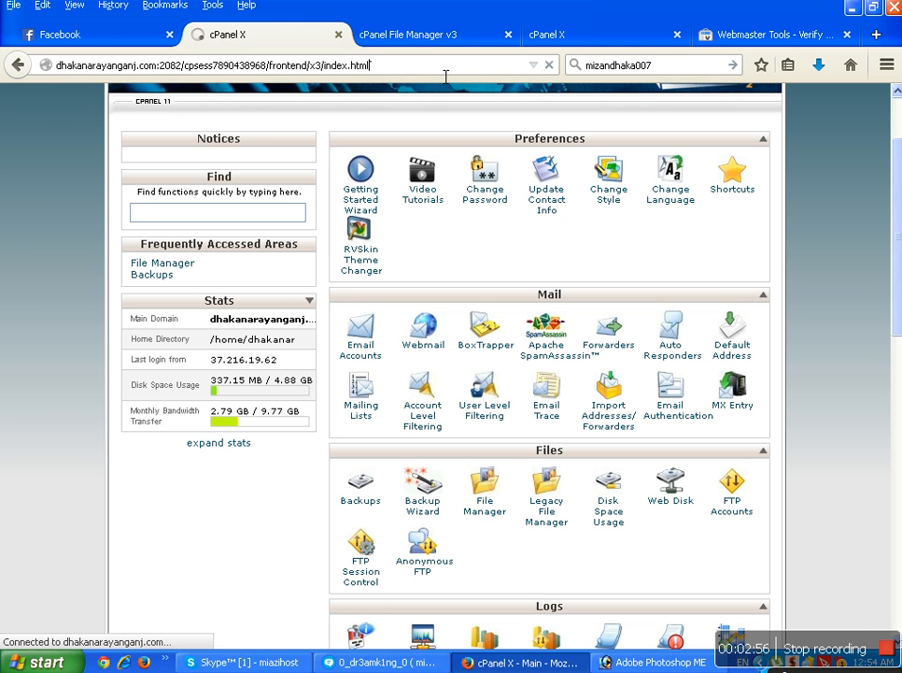
{"action": "left_click_drag", "start_coordinate": [438, 73], "coordinate": [188, 73]}
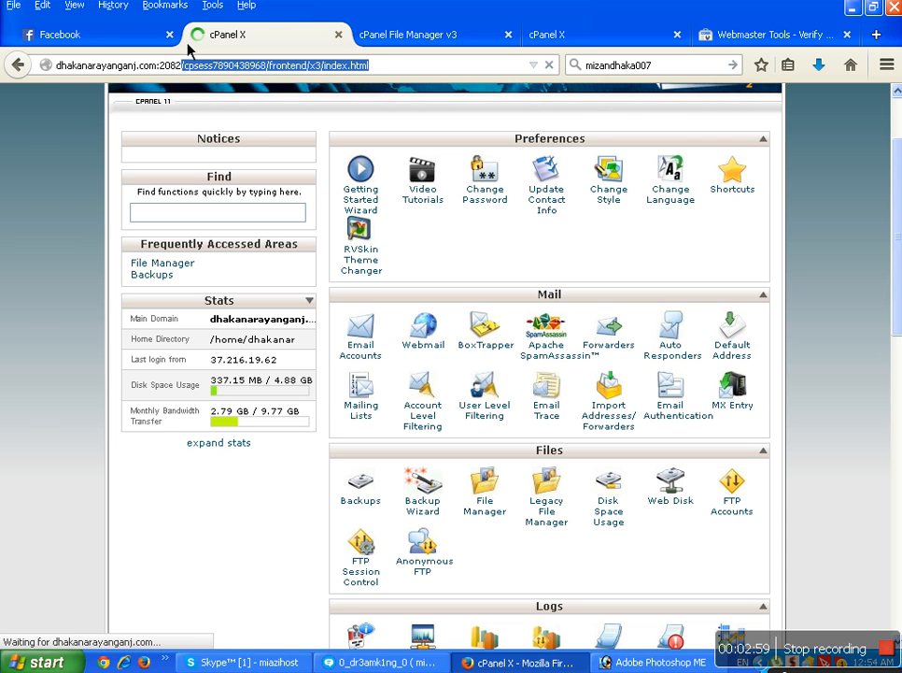
{"action": "key", "text": "BackSpace"}
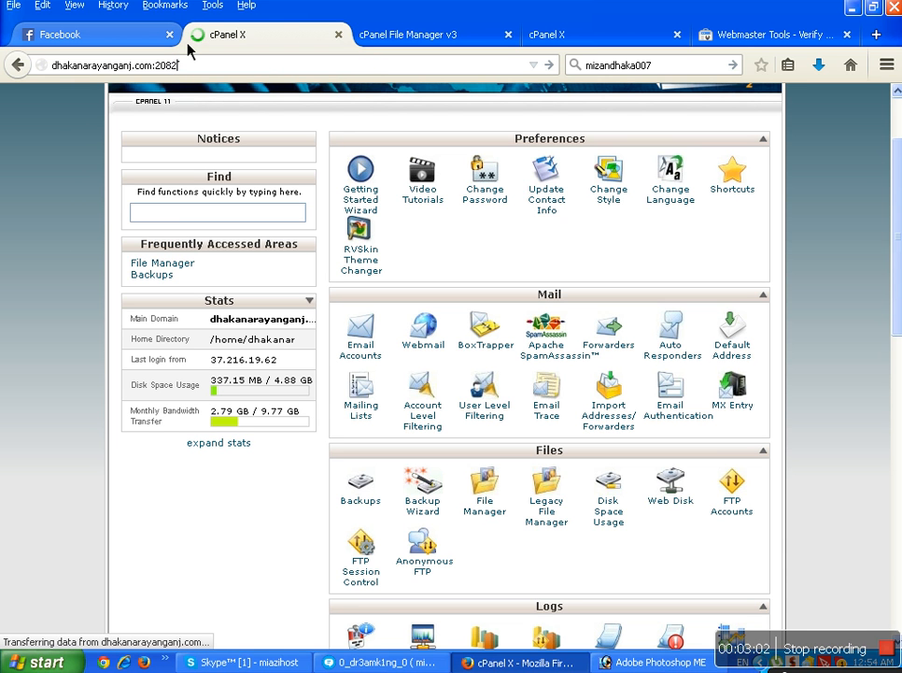
Close the File Manager tab and switch to the cPanel Login tab.
{"action": "left_click", "coordinate": [510, 36]}
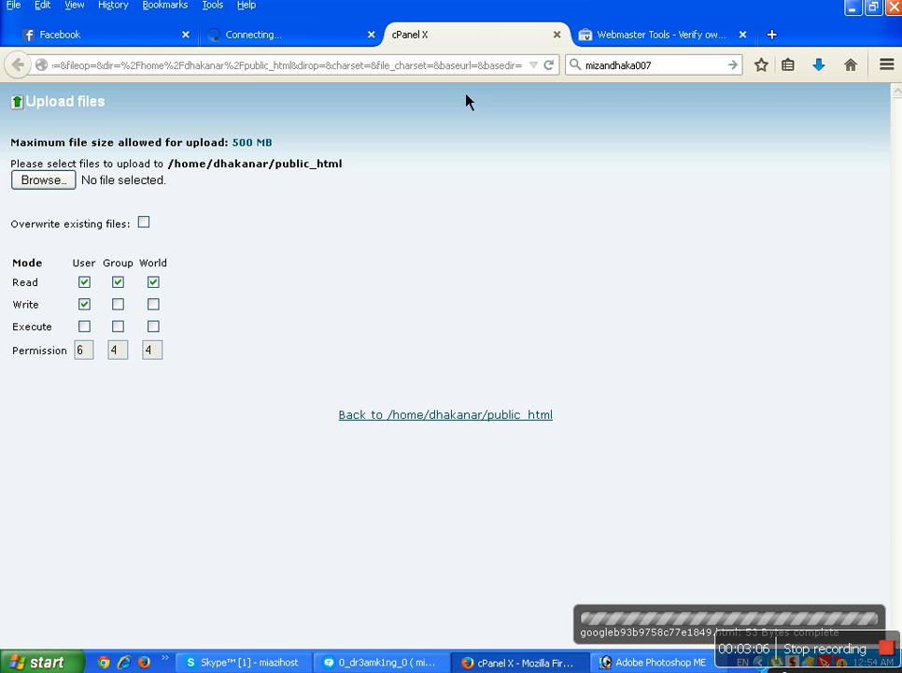
{"action": "left_click", "coordinate": [280, 37]}
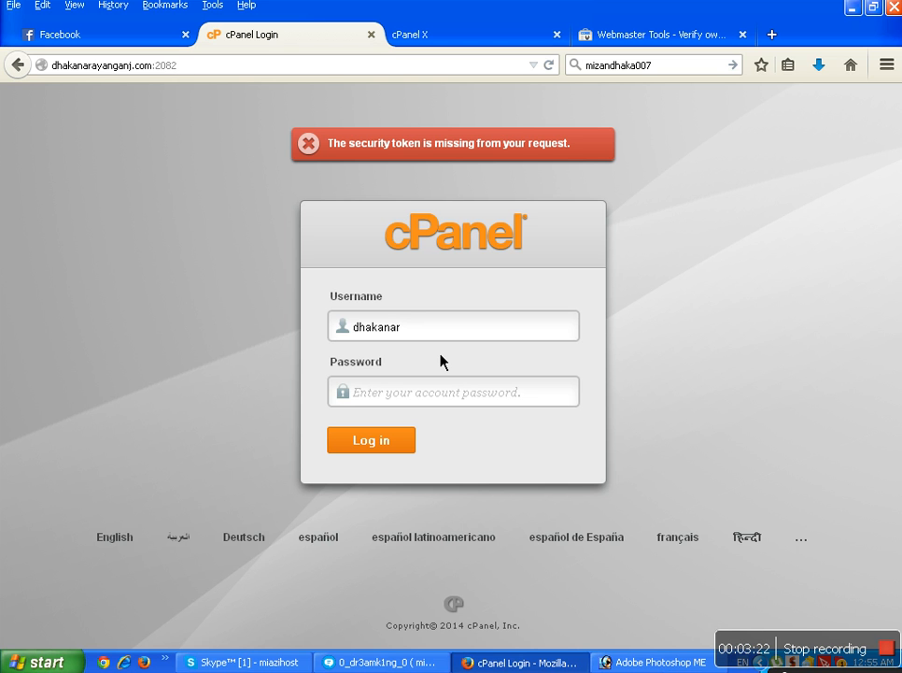
Log in to cPanel with the account password and decline saving the password.
{"action": "left_click", "coordinate": [438, 396]}
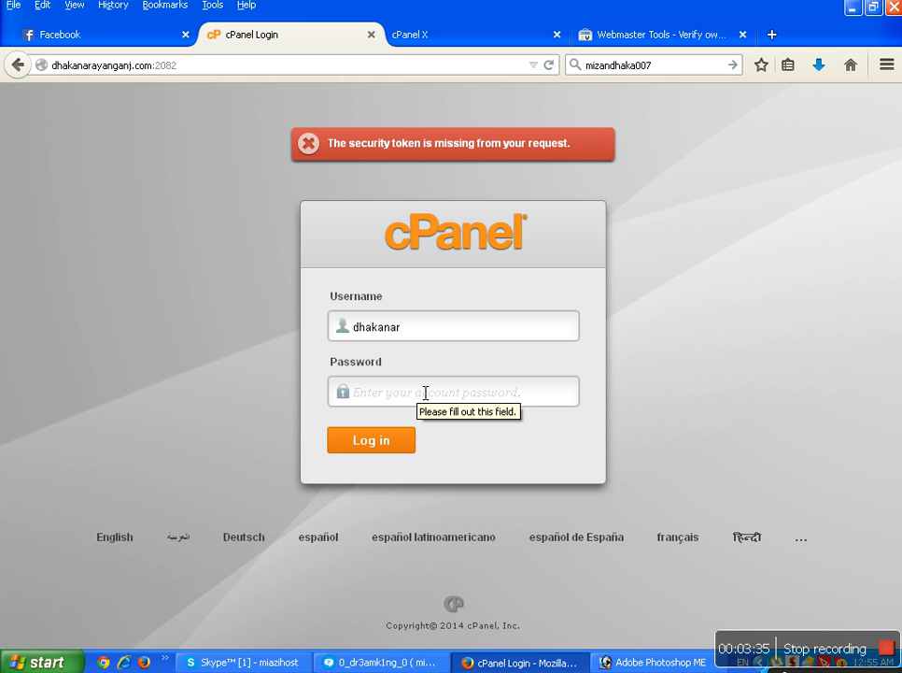
{"action": "type", "text": "******"}
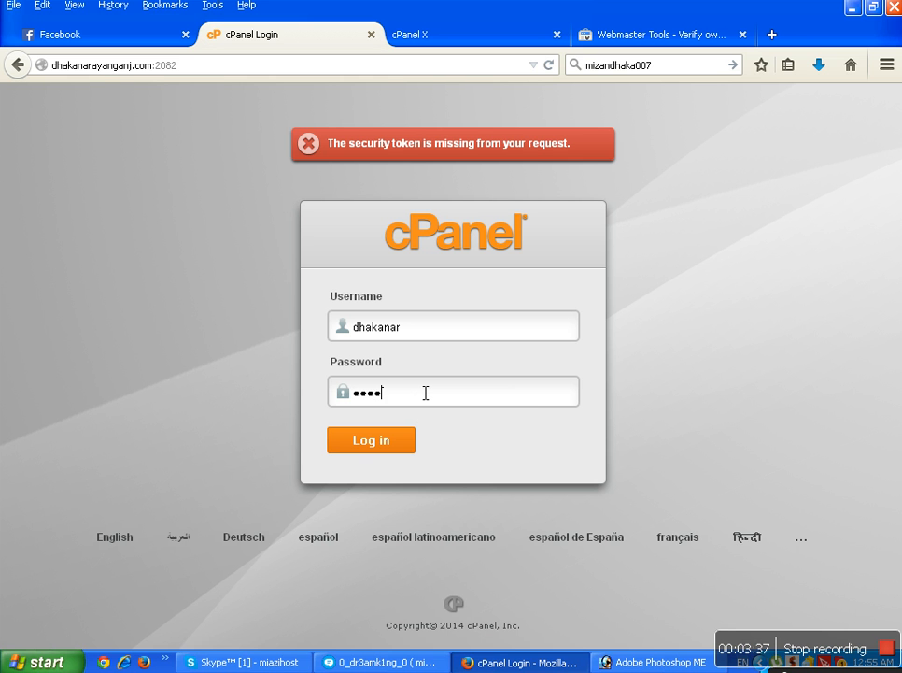
{"action": "type", "text": "*****"}
{"action": "left_click", "coordinate": [397, 449]}
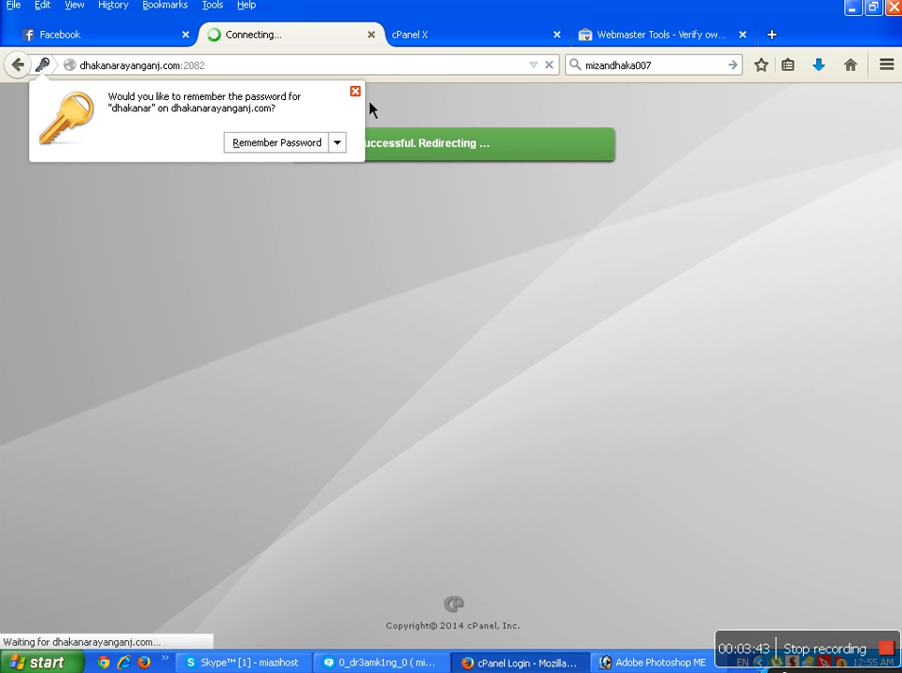
{"action": "left_click", "coordinate": [355, 92]}
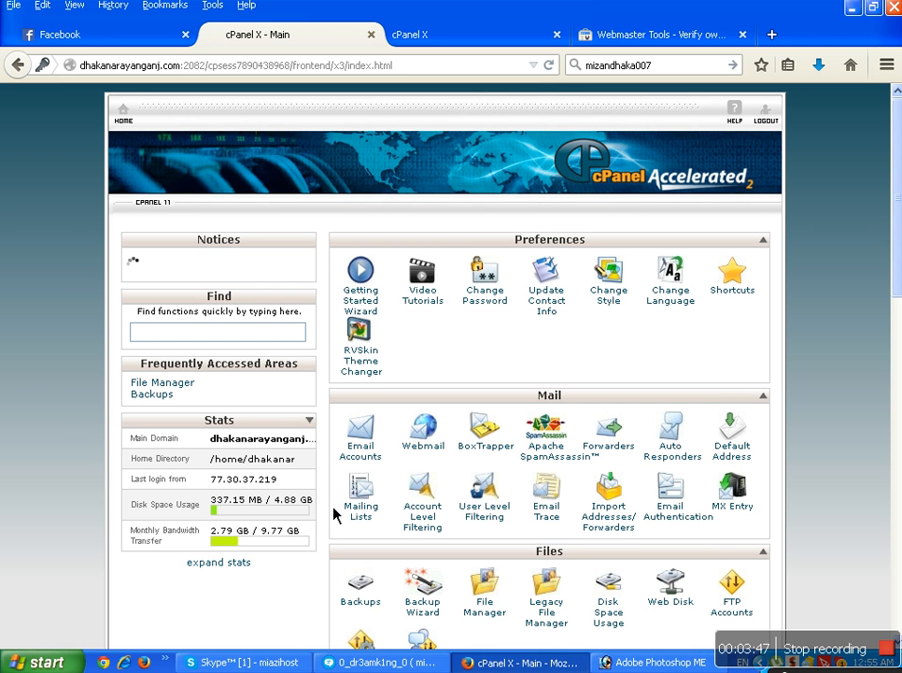
Open File Manager at Web Root with Show Hidden Files selected.
{"action": "scroll", "coordinate": [335, 515], "scroll_direction": "down", "scroll_amount": 4}
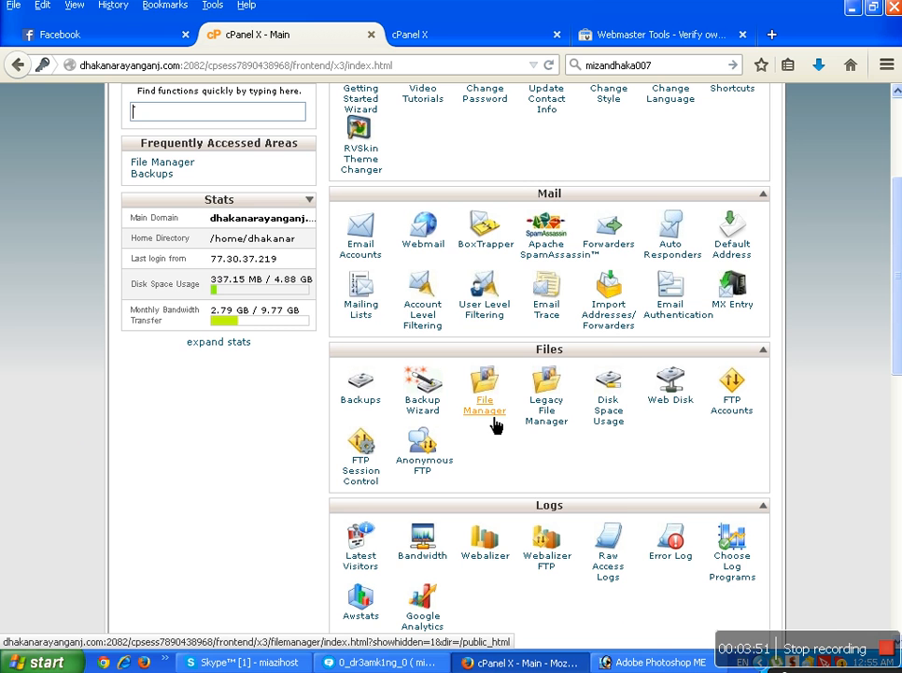
{"action": "left_click", "coordinate": [495, 425]}
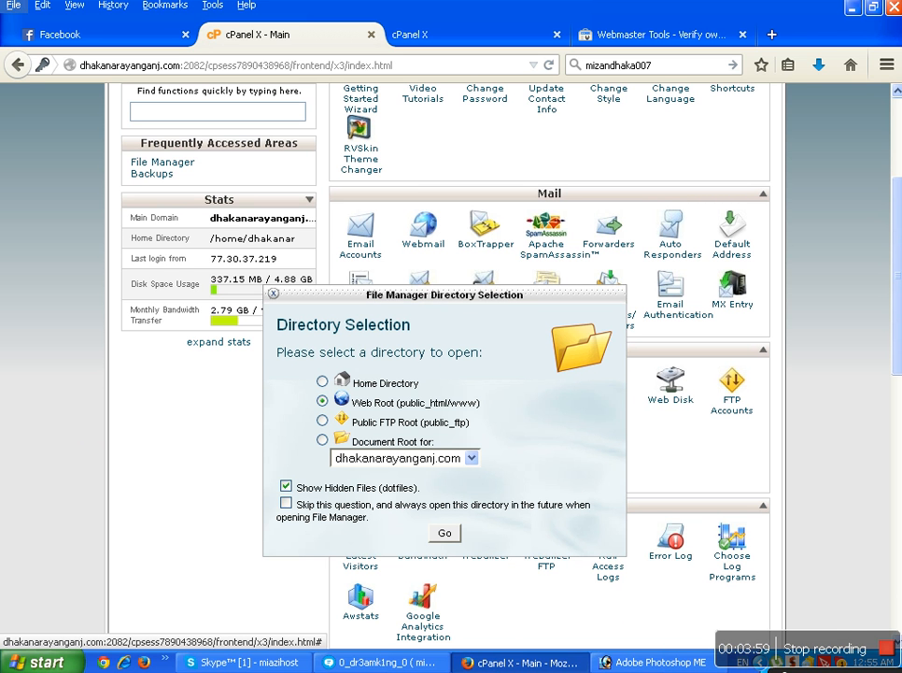
{"action": "key", "text": "alt"}
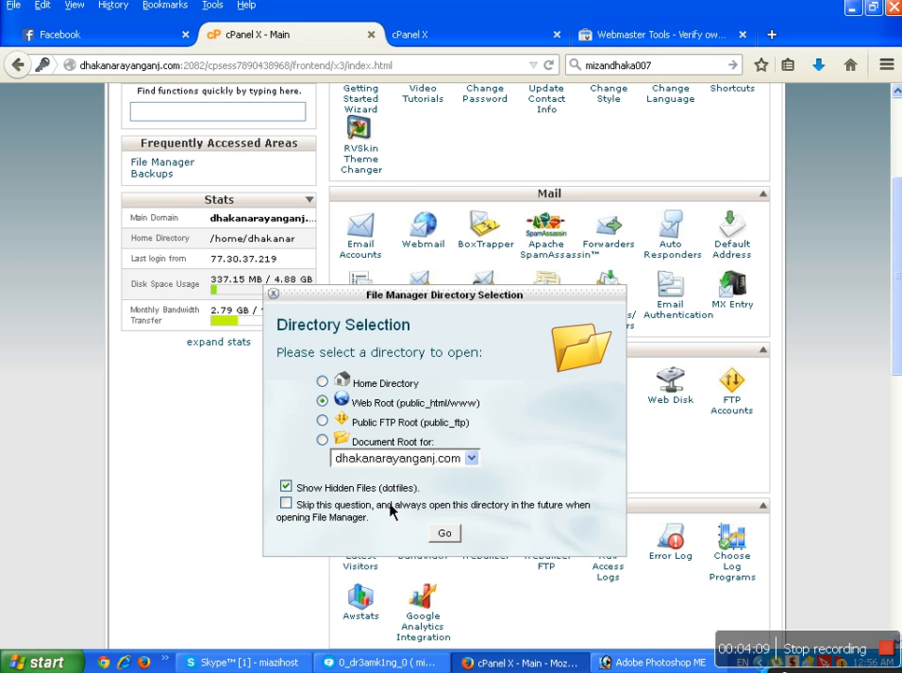
{"action": "left_click", "coordinate": [453, 538]}
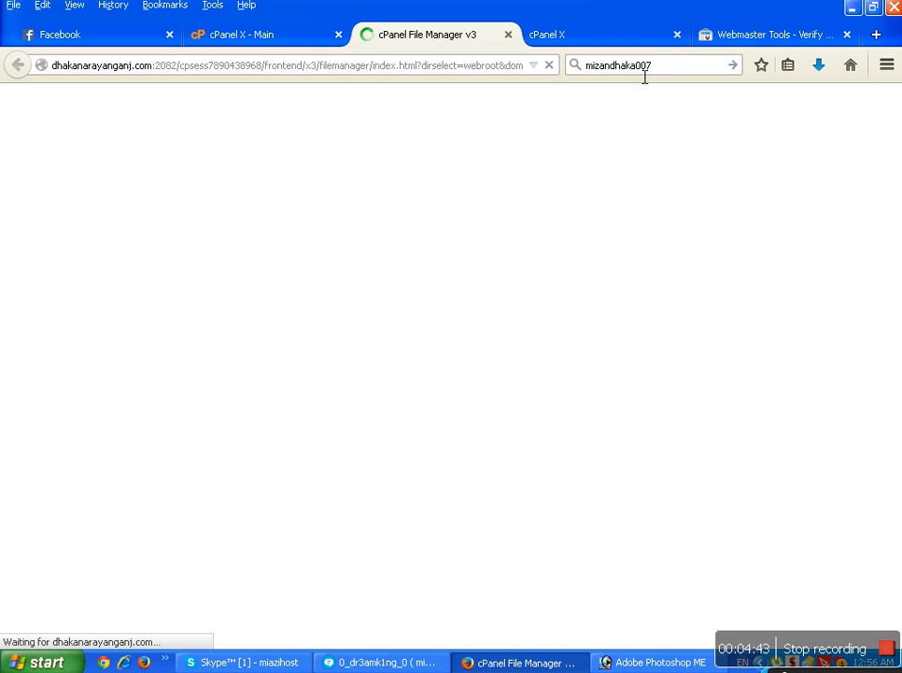
Delete googleb93b9758c77e1849.html from public_html, then list the home directory.
{"action": "left_click", "coordinate": [678, 35]}
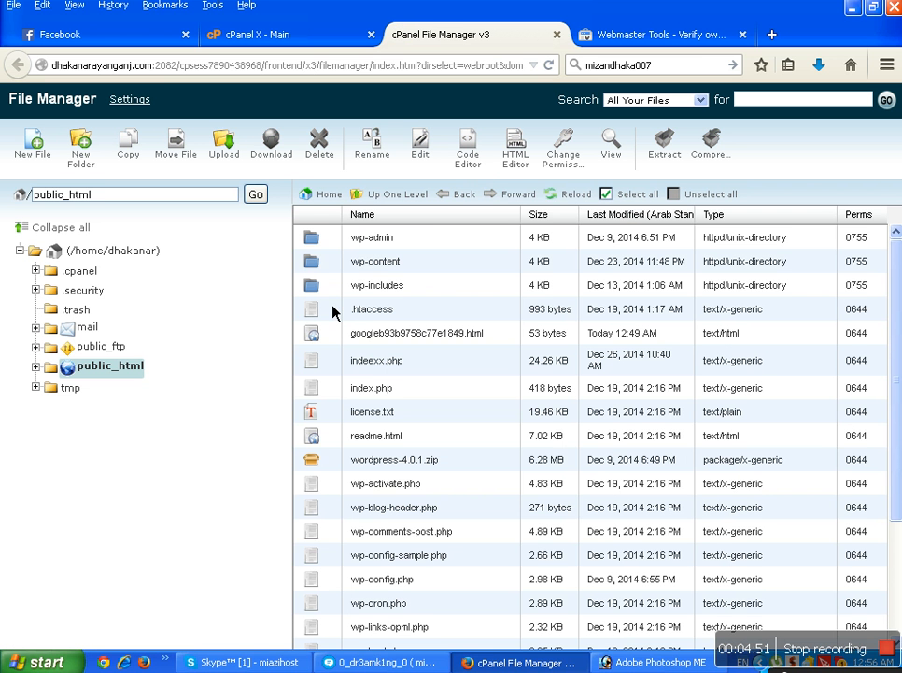
{"action": "left_click", "coordinate": [343, 338]}
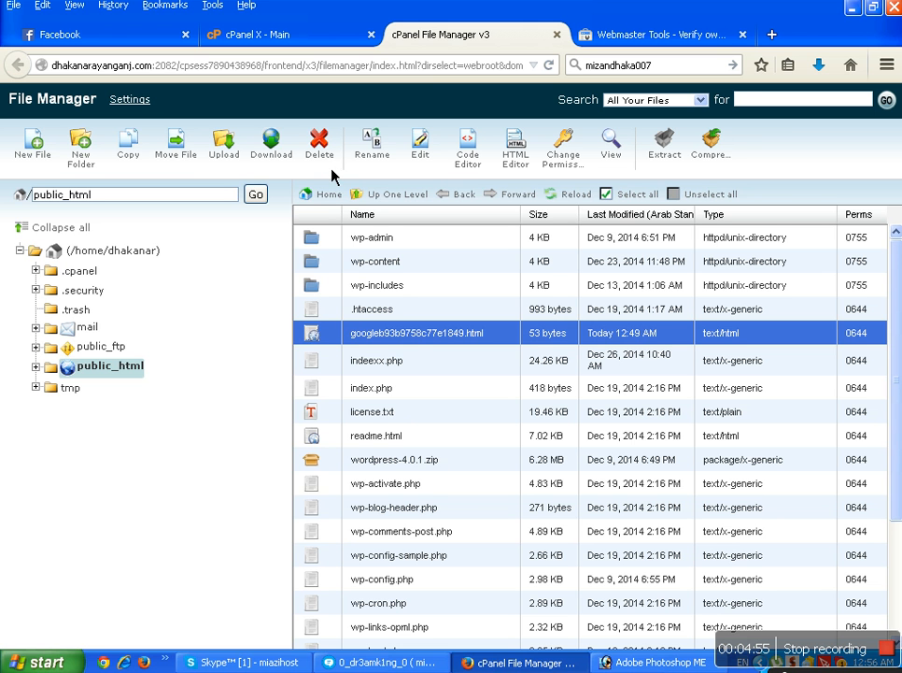
{"action": "key", "text": "Delete"}
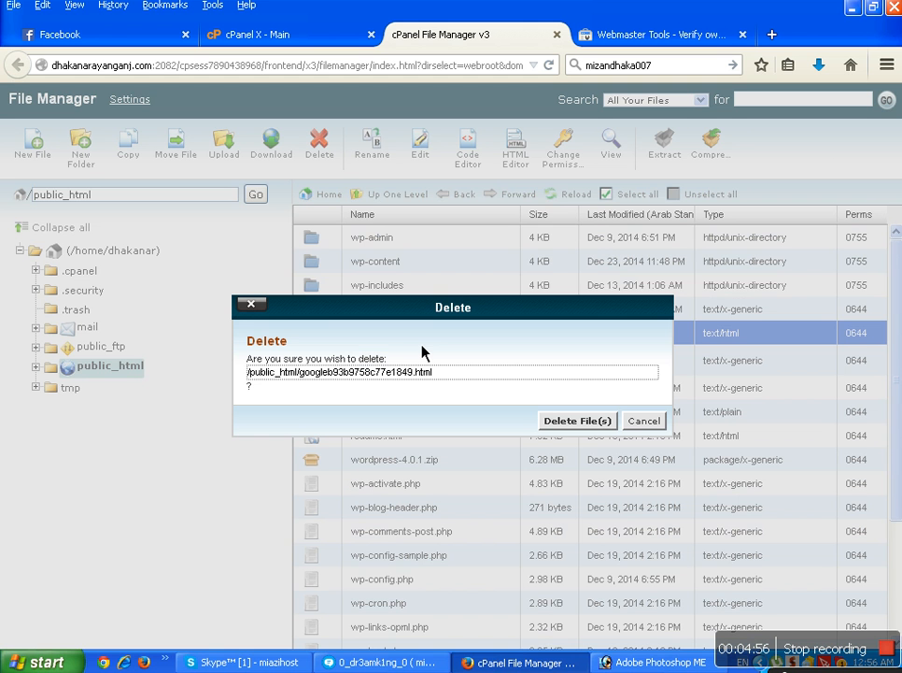
{"action": "left_click", "coordinate": [574, 421]}
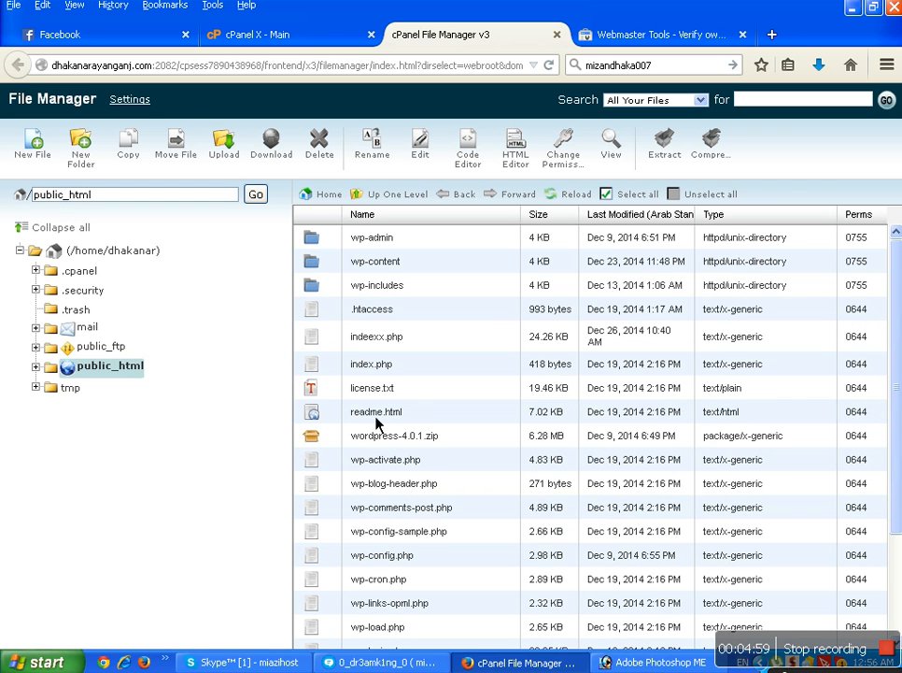
{"action": "left_click", "coordinate": [323, 202]}
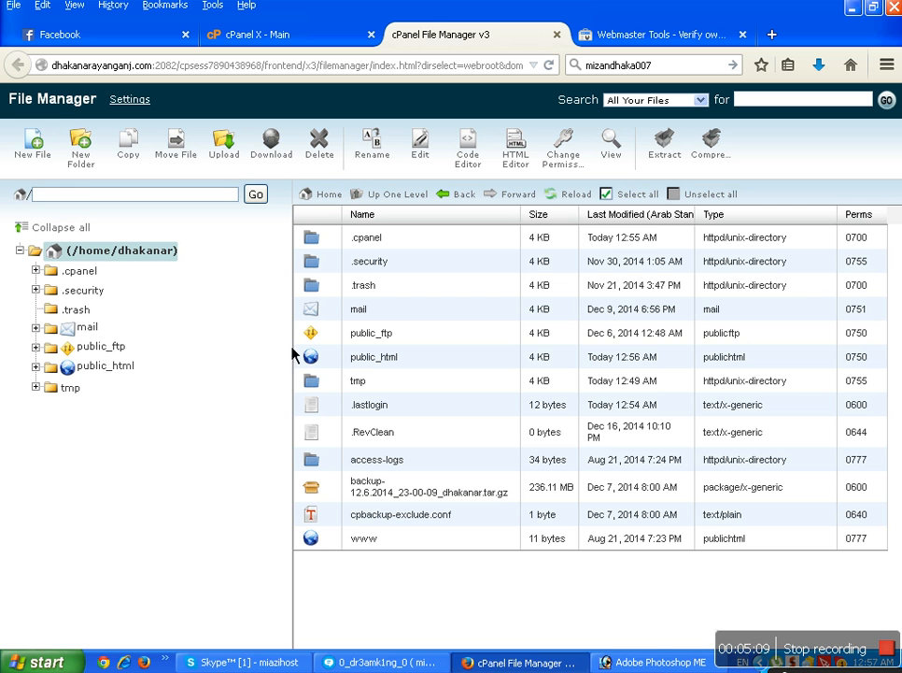
Upload googleb93b9758c77e1849.html from the Downloads folder into cPanel's public_html directory.
{"action": "double_click", "coordinate": [338, 367]}
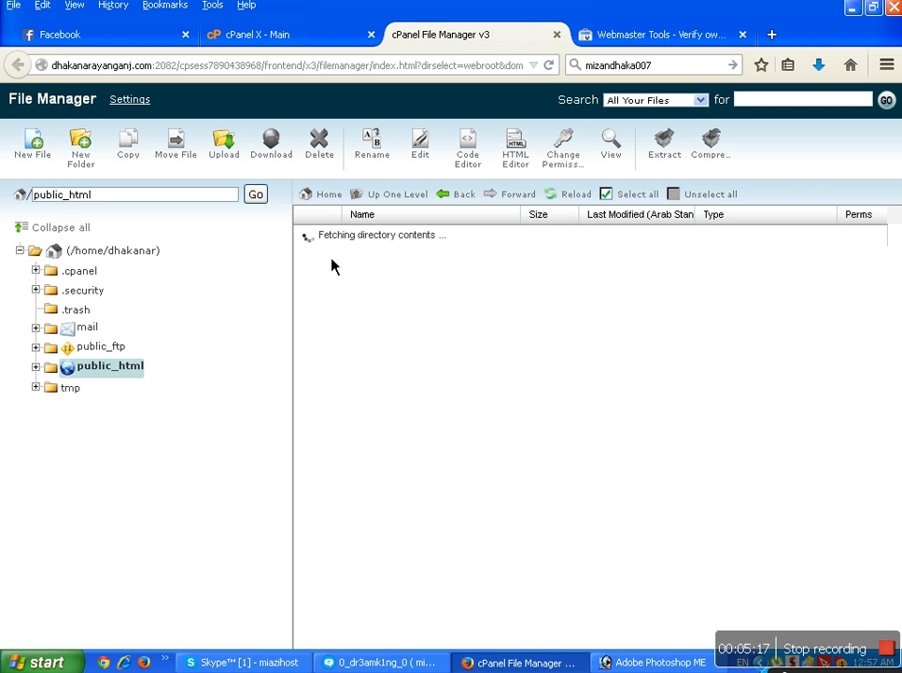
{"action": "left_click", "coordinate": [229, 159]}
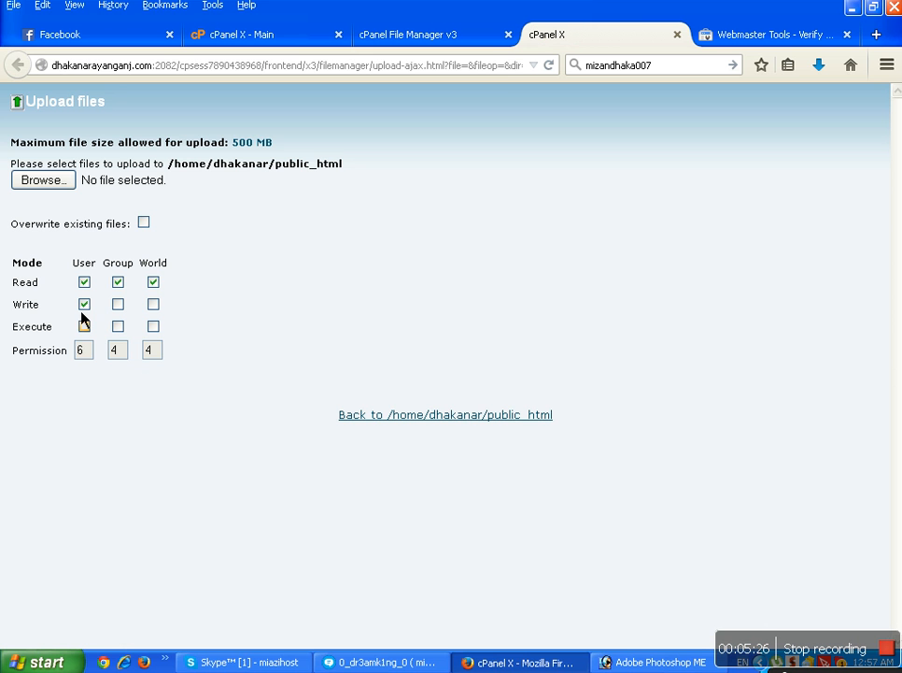
{"action": "left_click", "coordinate": [49, 184]}
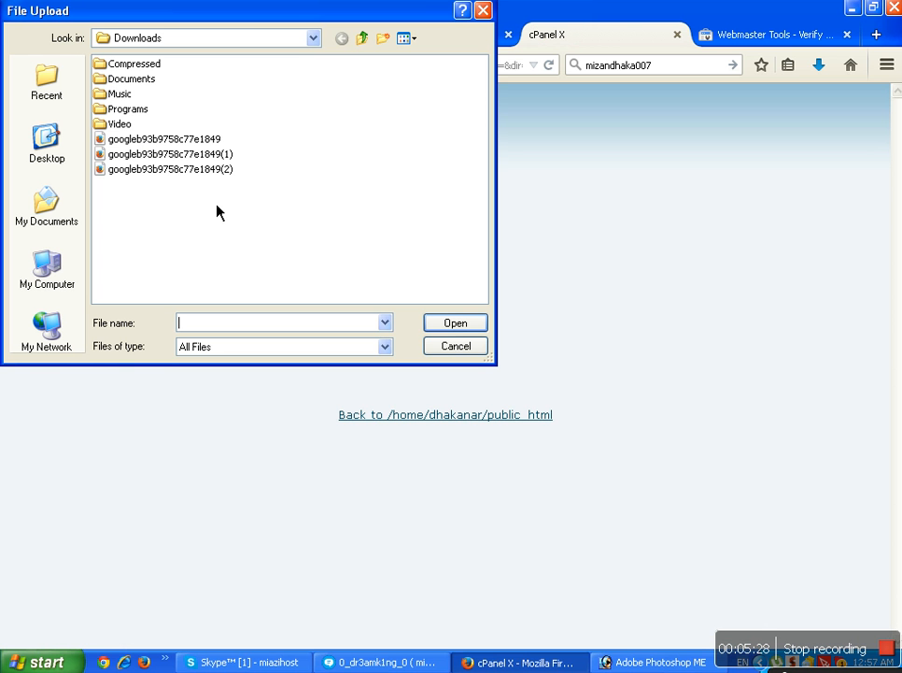
{"action": "double_click", "coordinate": [200, 141]}
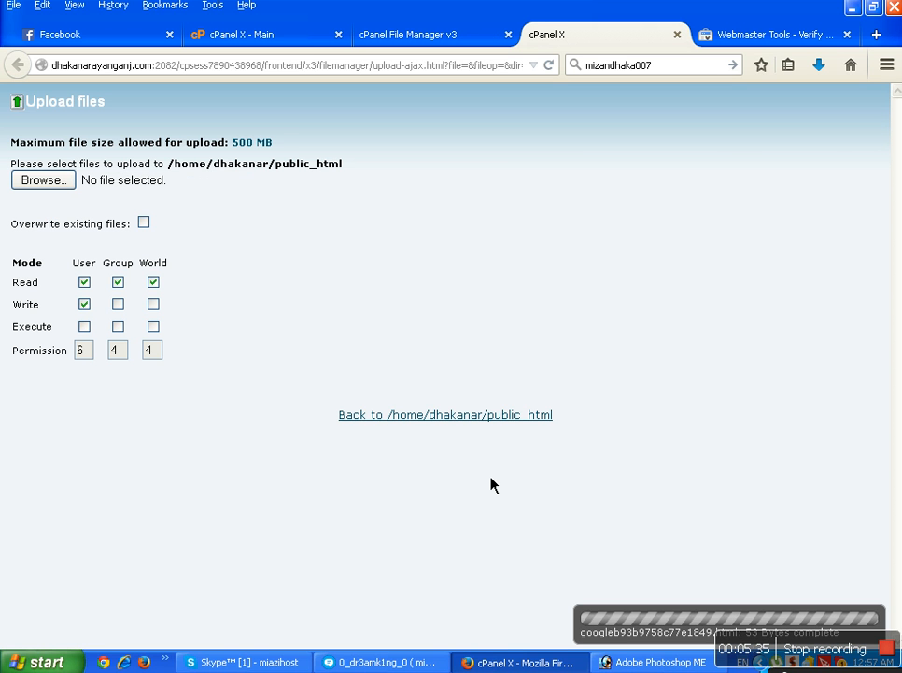
{"action": "left_click", "coordinate": [750, 42]}
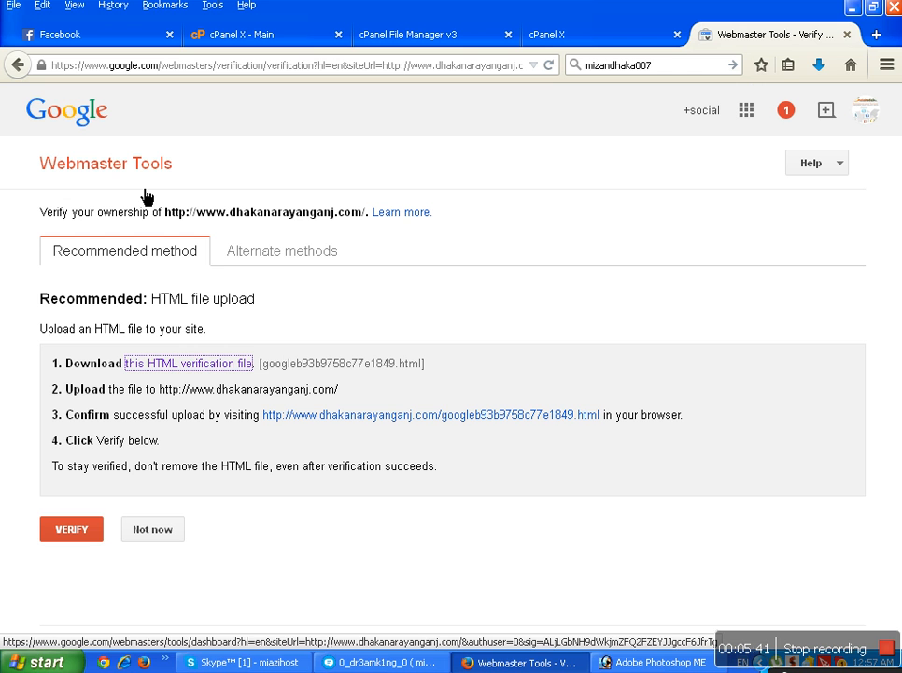
{"action": "left_click", "coordinate": [82, 549]}
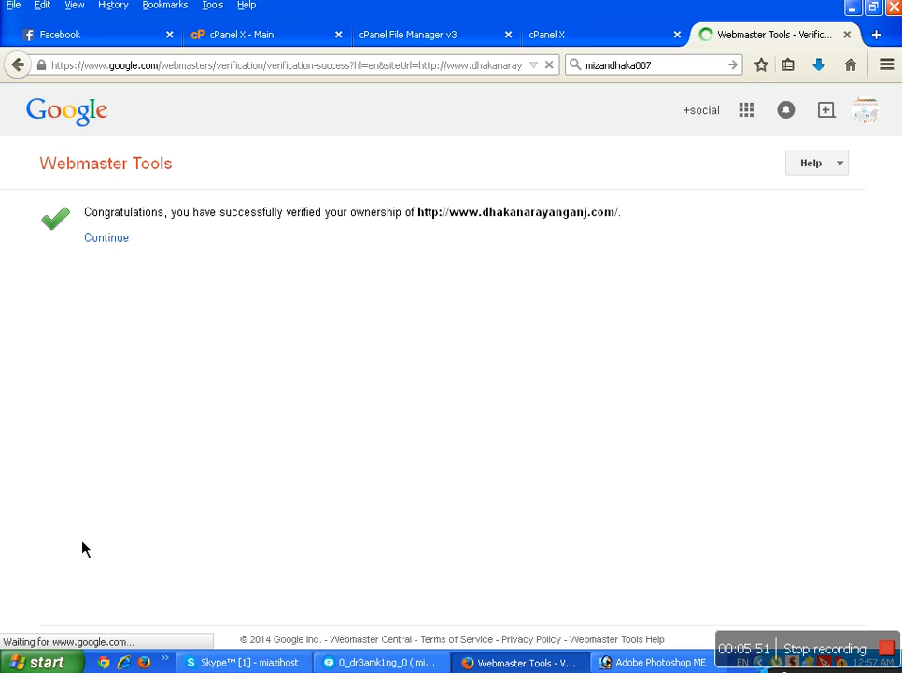
{"action": "left_click", "coordinate": [121, 237]}
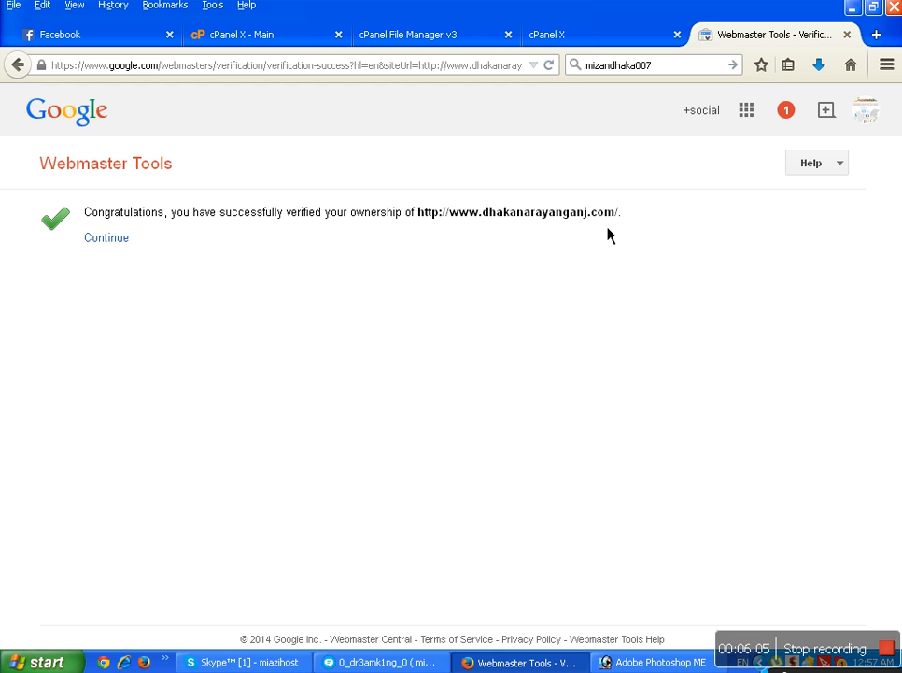
{"action": "left_click", "coordinate": [130, 249]}
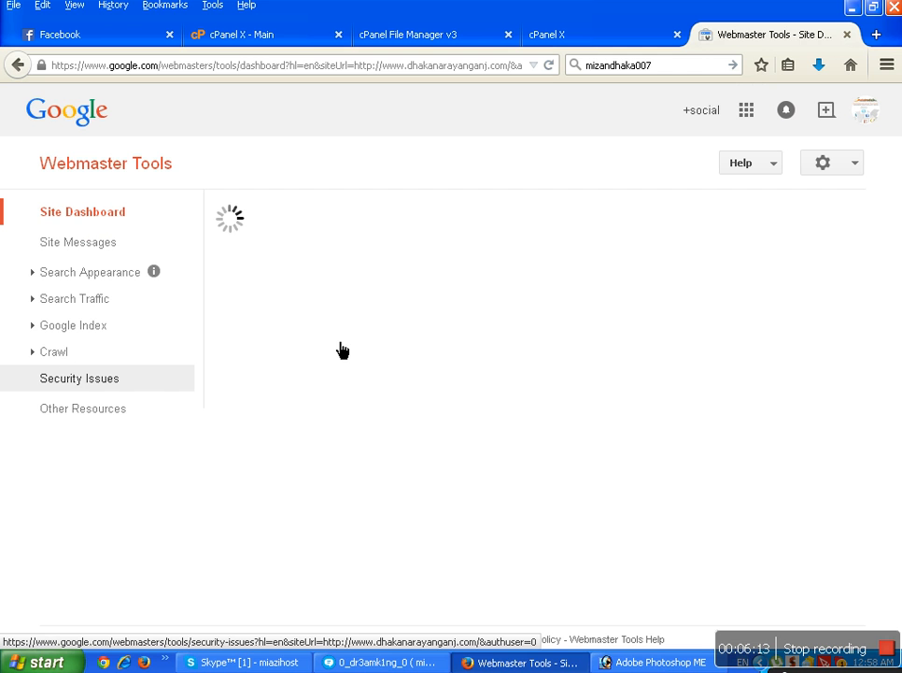
Review the loaded Site Dashboard: no crawl errors, 116 impressions, under 10 clicks, no sitemaps.
{"action": "left_click", "coordinate": [168, 383]}
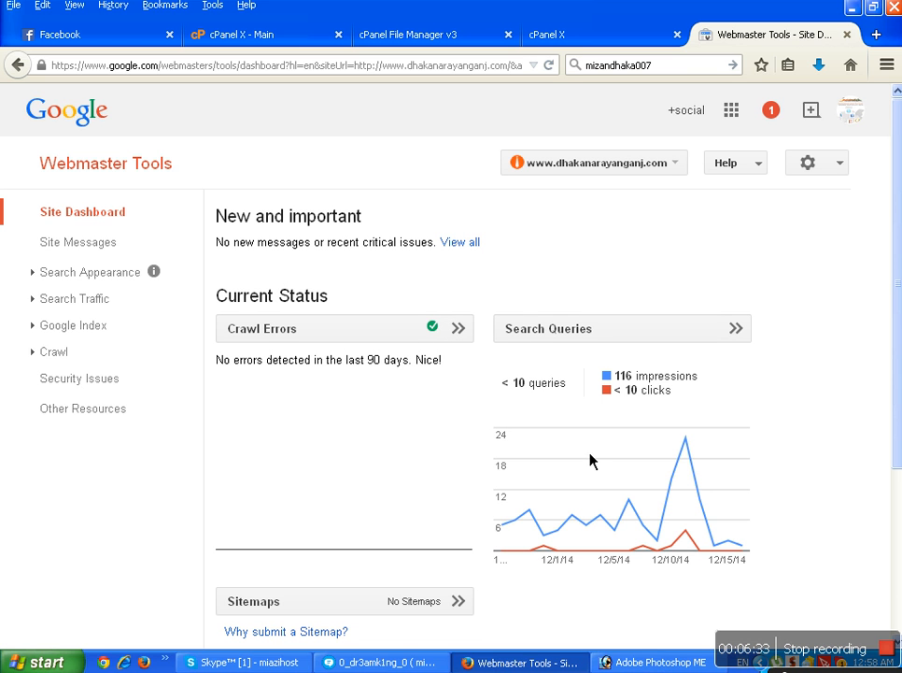
{"action": "mouse_move", "coordinate": [563, 455]}
{"action": "scroll", "coordinate": [449, 536], "scroll_direction": "down", "scroll_amount": 3}
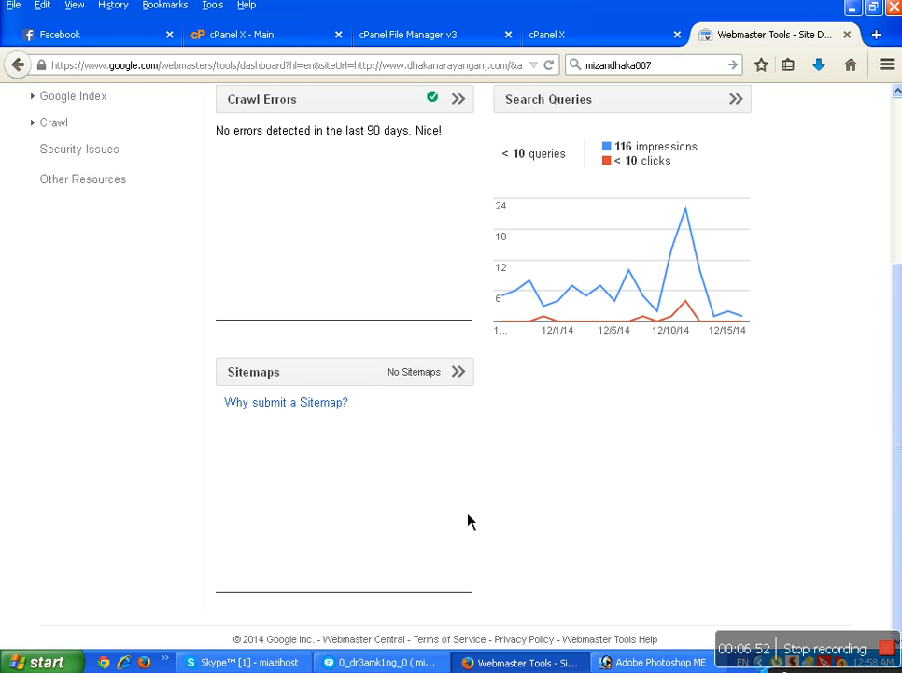
{"action": "scroll", "coordinate": [468, 520], "scroll_direction": "up", "scroll_amount": 3}
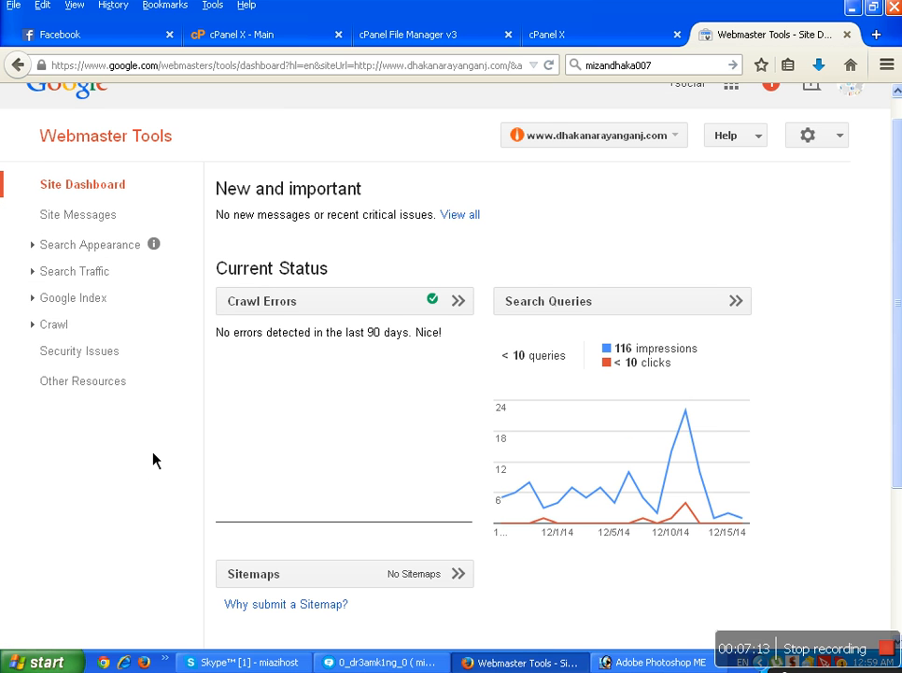
{"action": "scroll", "coordinate": [280, 476], "scroll_direction": "down", "scroll_amount": 2}
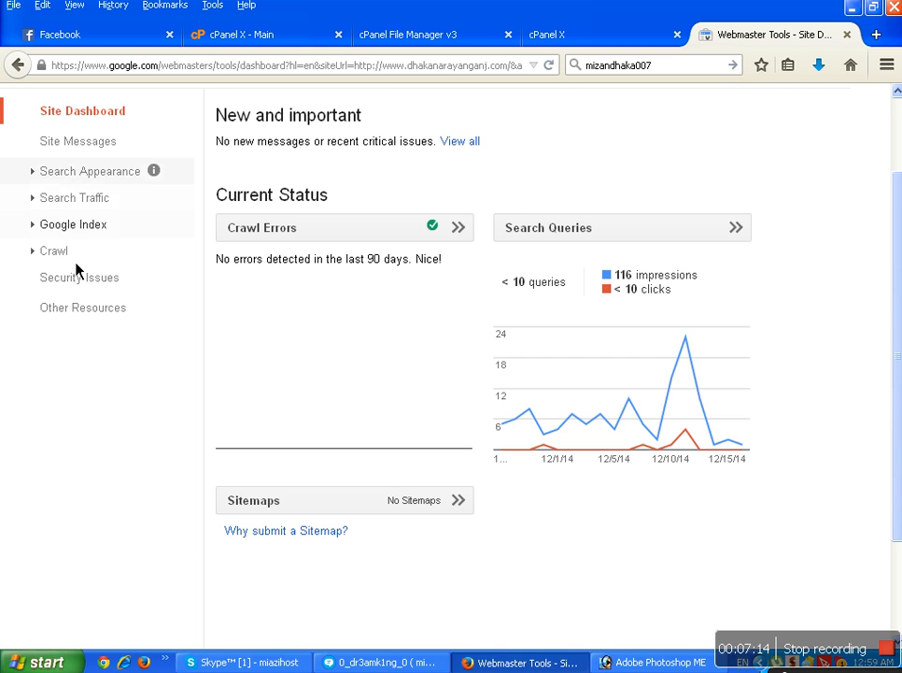
{"action": "scroll", "coordinate": [101, 348], "scroll_direction": "up", "scroll_amount": 2}
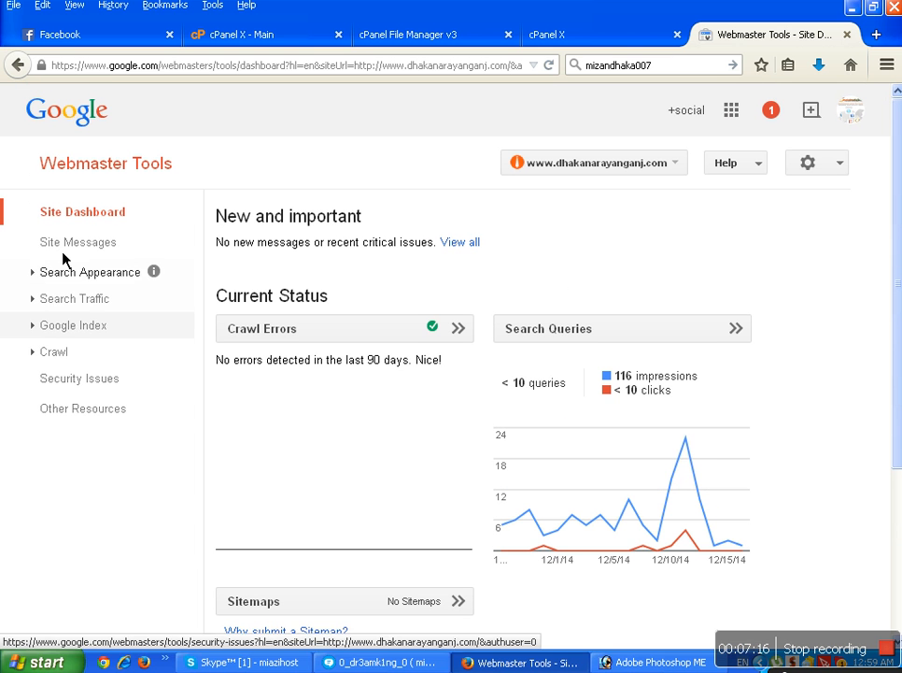